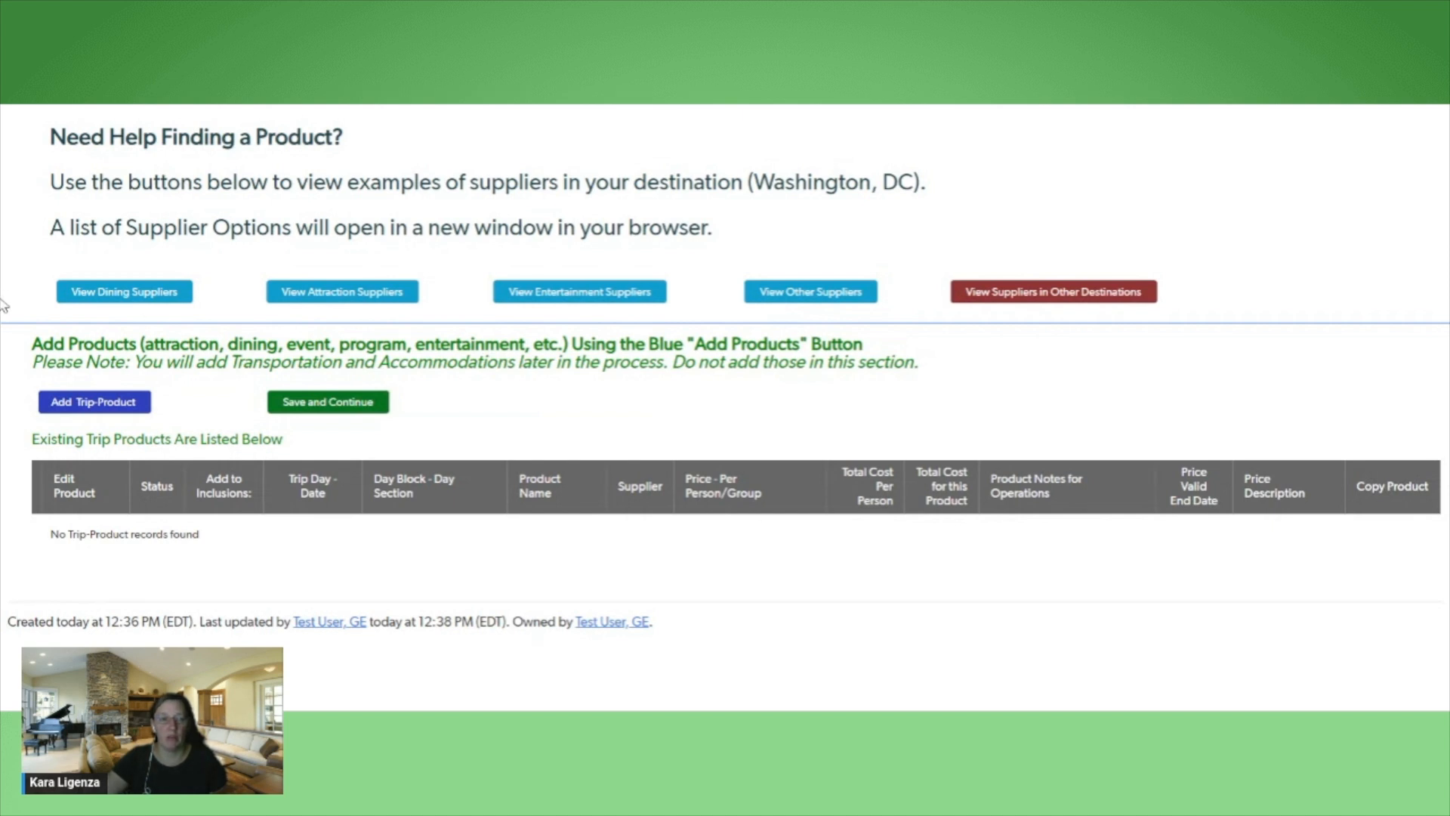
Start a new trip product for the Washington, DC trip and search its suppliers for "Hard Rock"
click(92, 406)
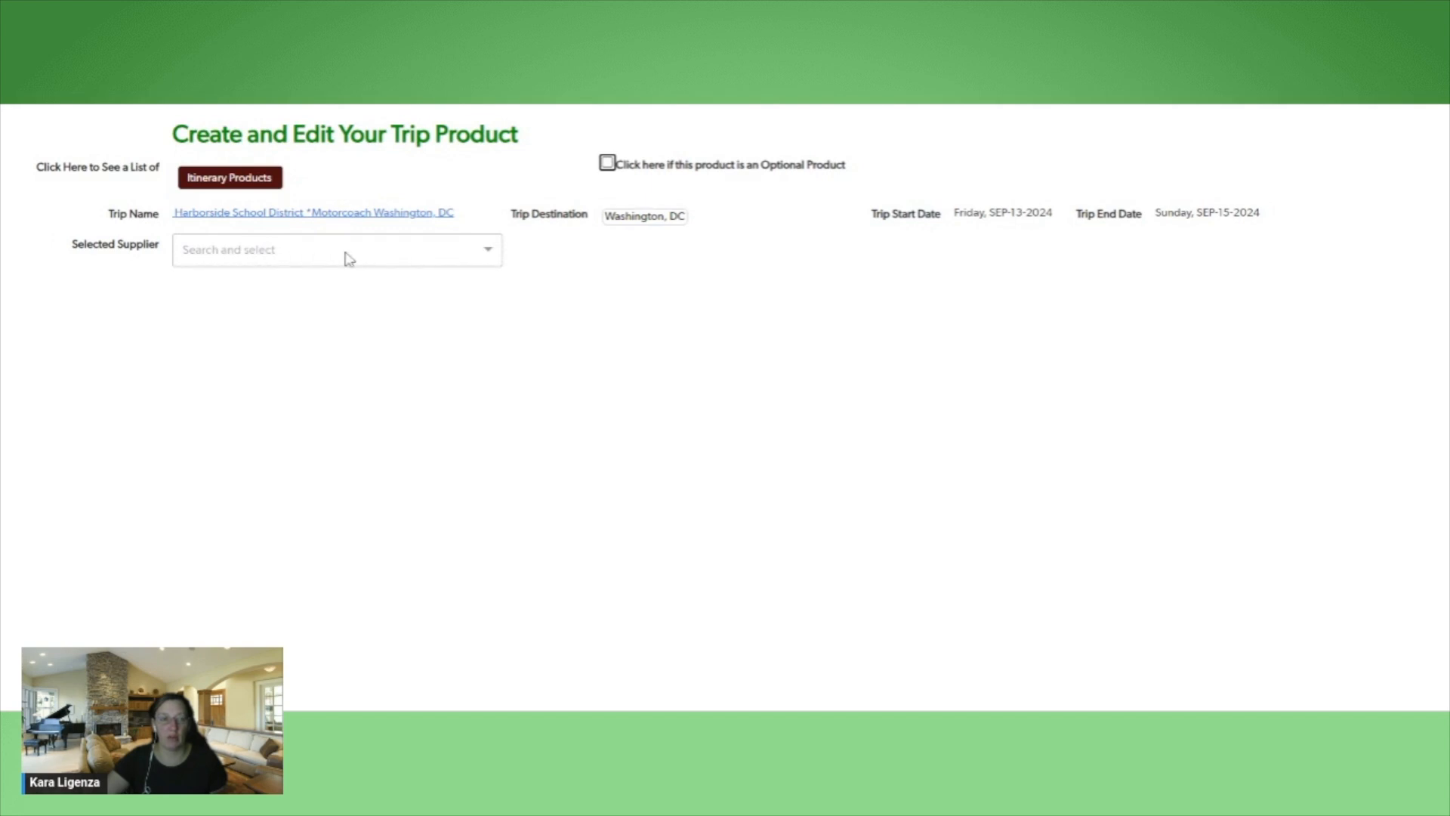
click(384, 258)
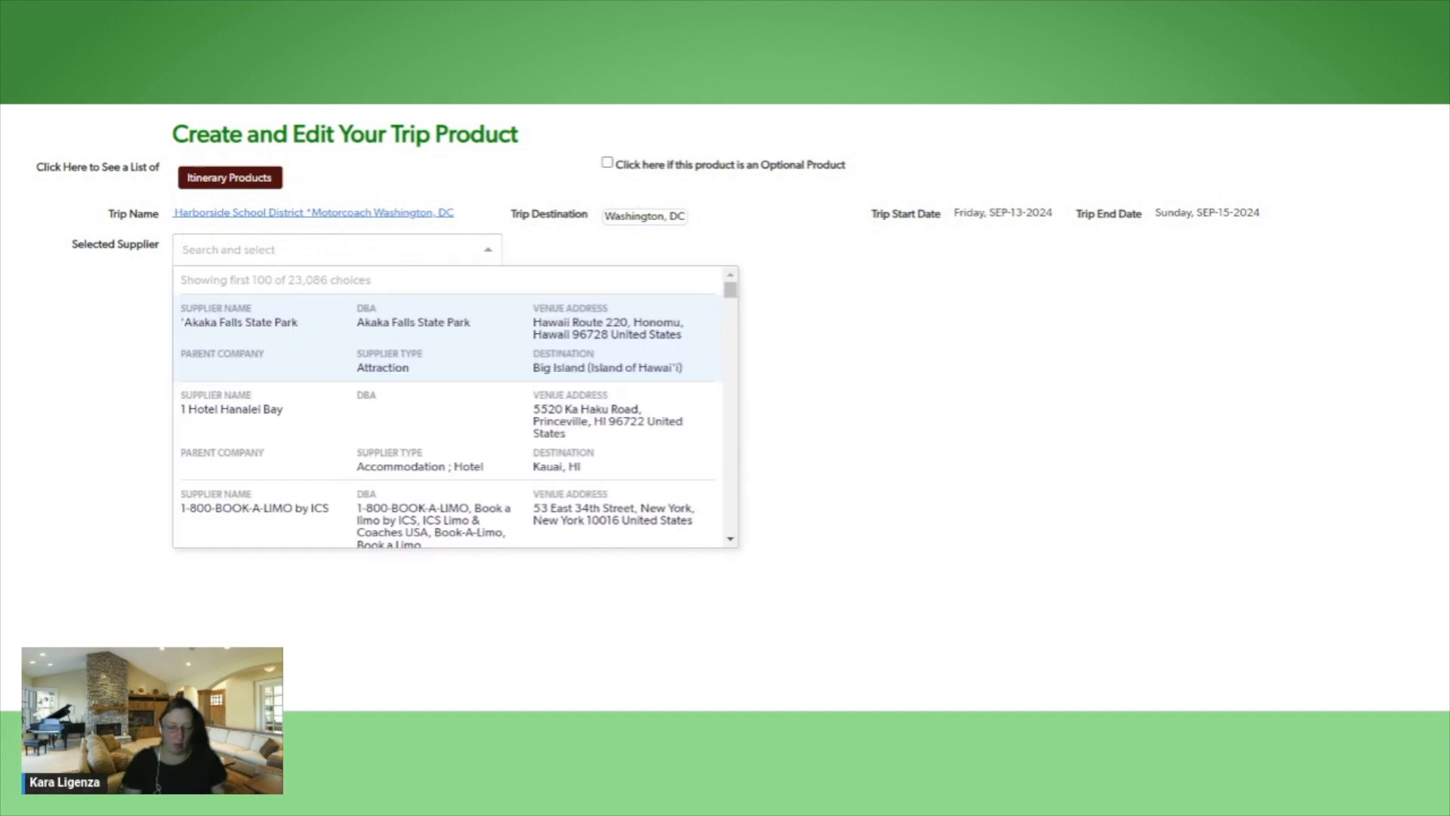
text(Ro)
key(BackSpace)
key(BackSpace)
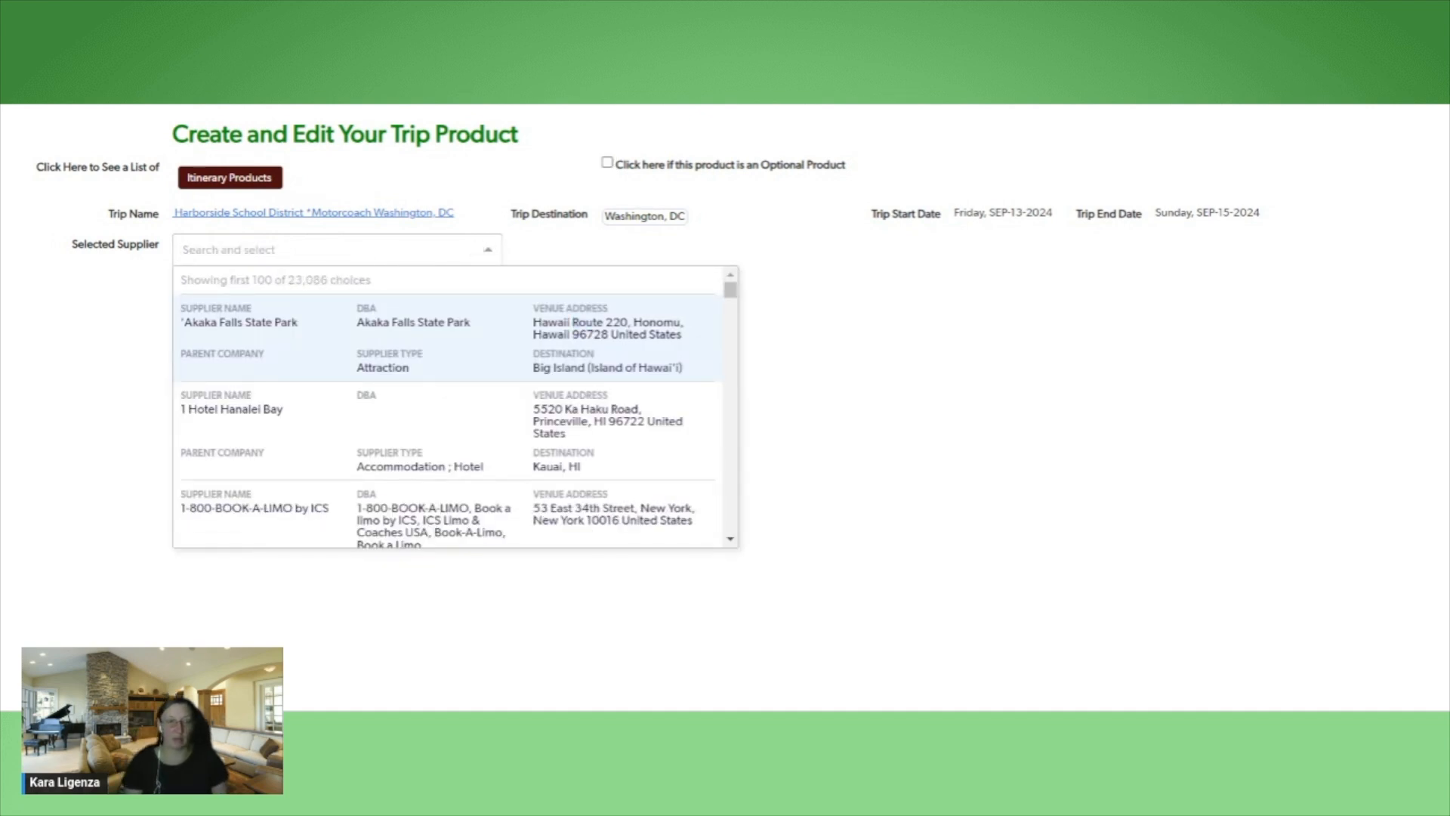
text(Hard)
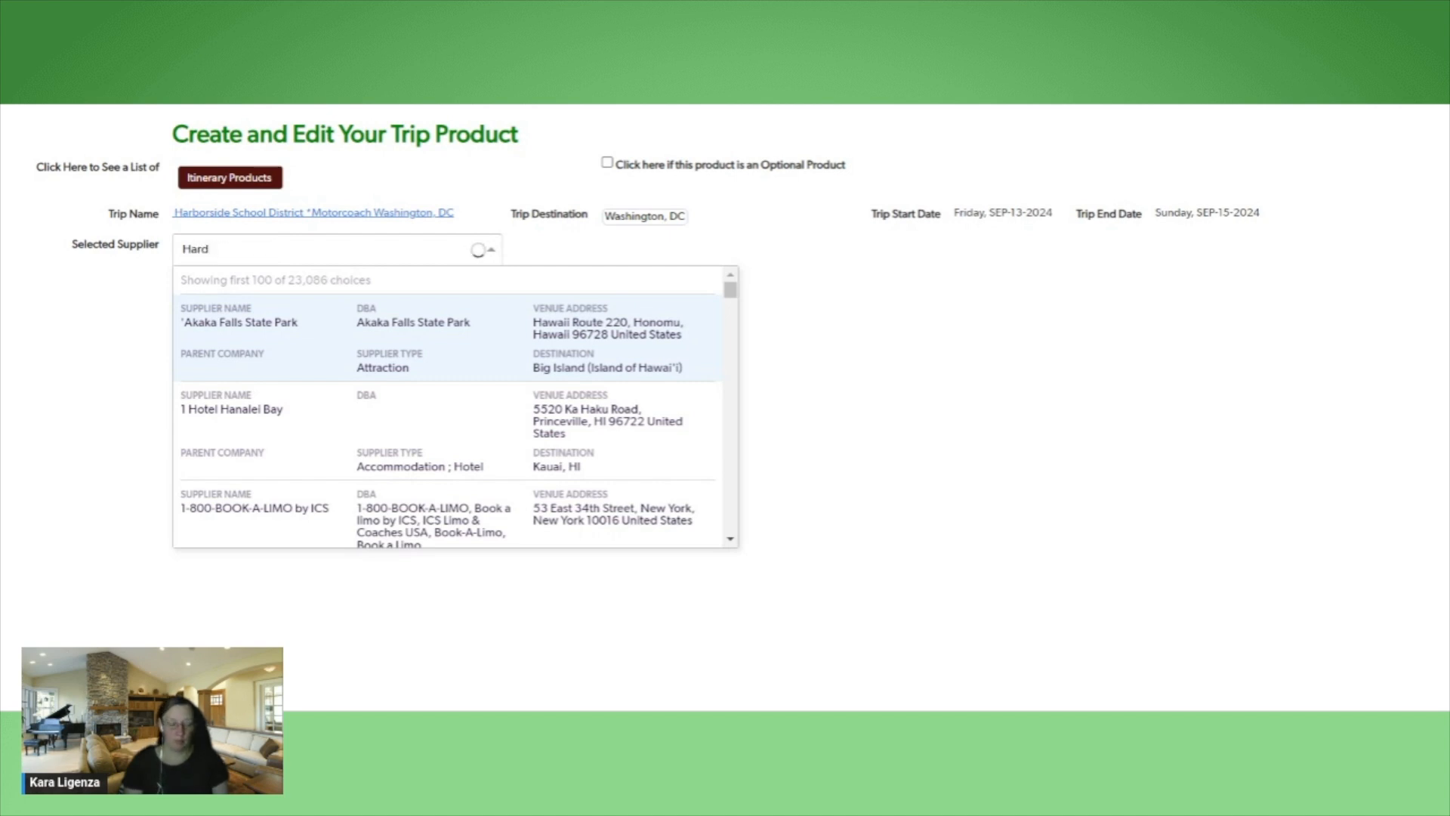
text(crock)
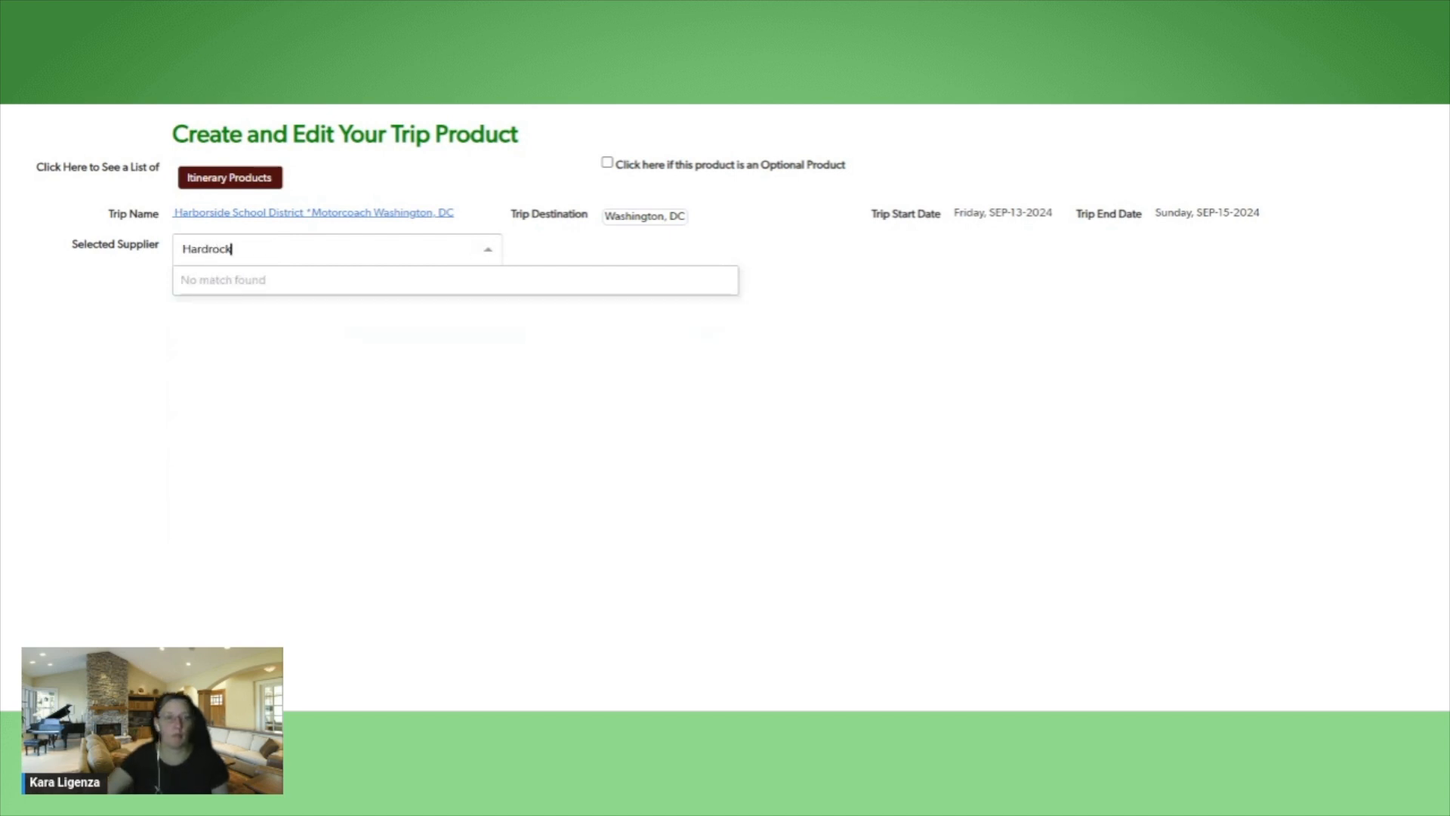
key(BackSpace)
key(BackSpace)
key(BackSpace)
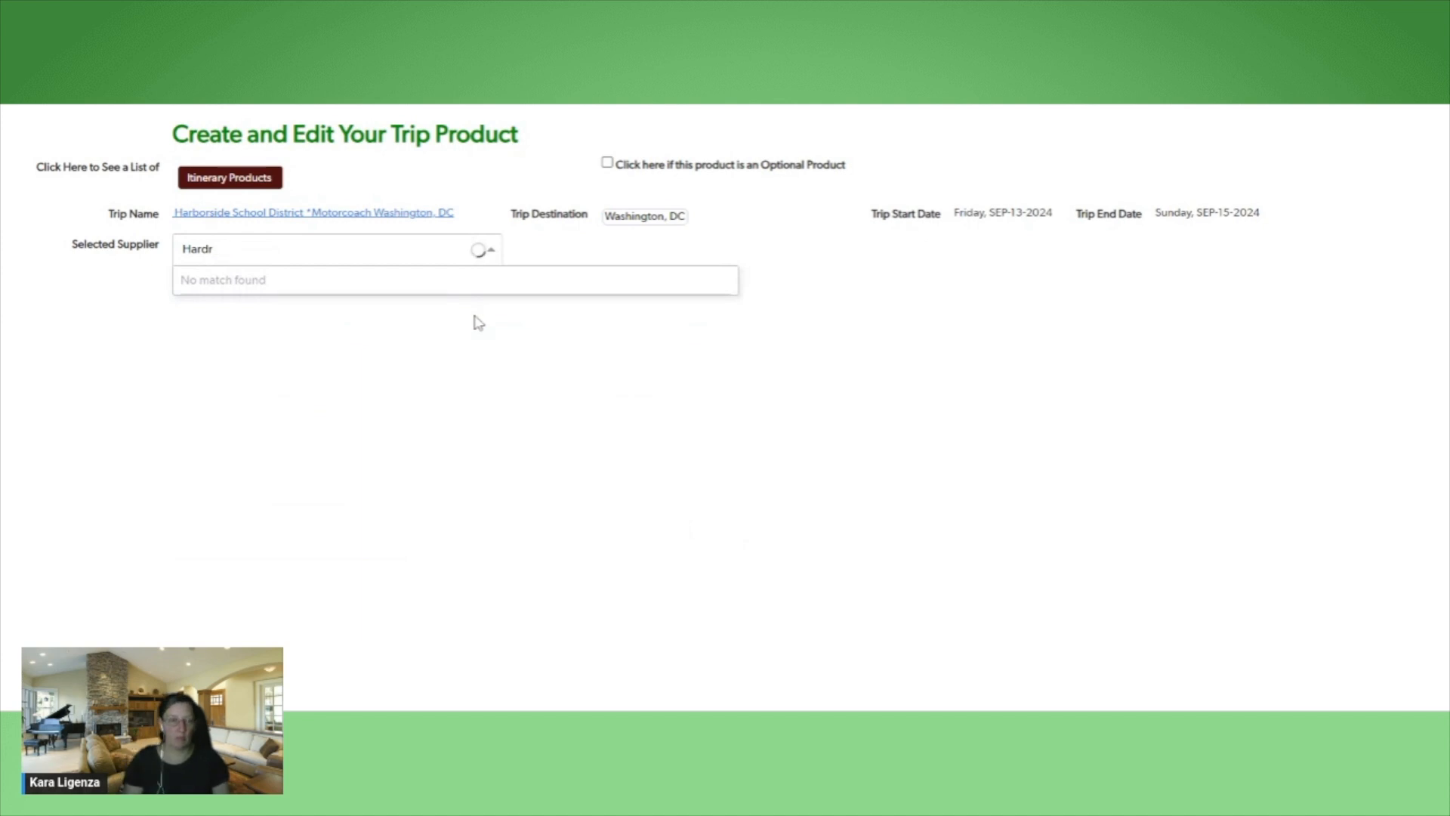
key(BackSpace)
text(Rock)
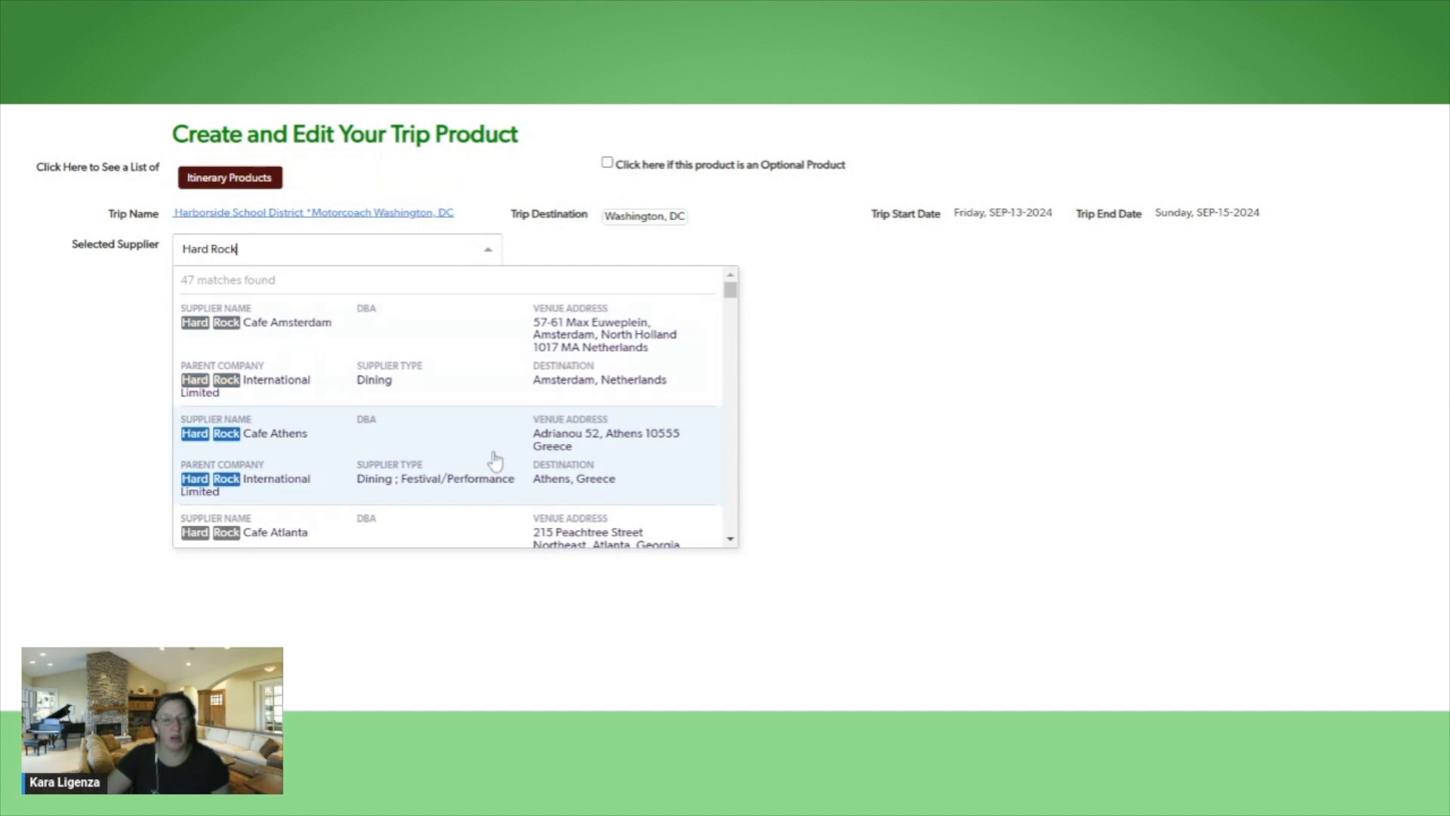
Look through the Hard Rock supplier matches for the location in the trip's destination
scroll(499, 453, down, 3)
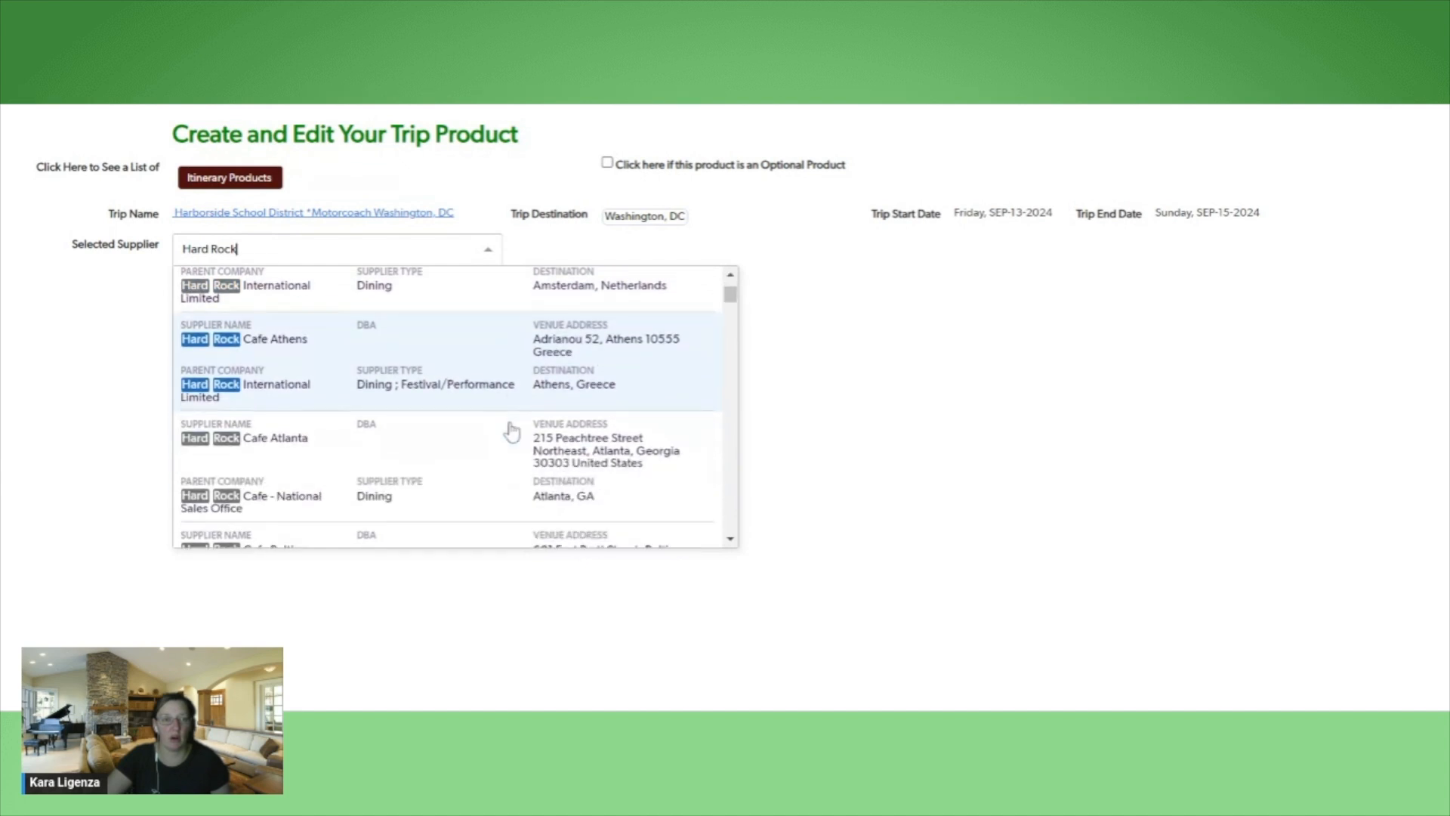
scroll(511, 430, down, 2)
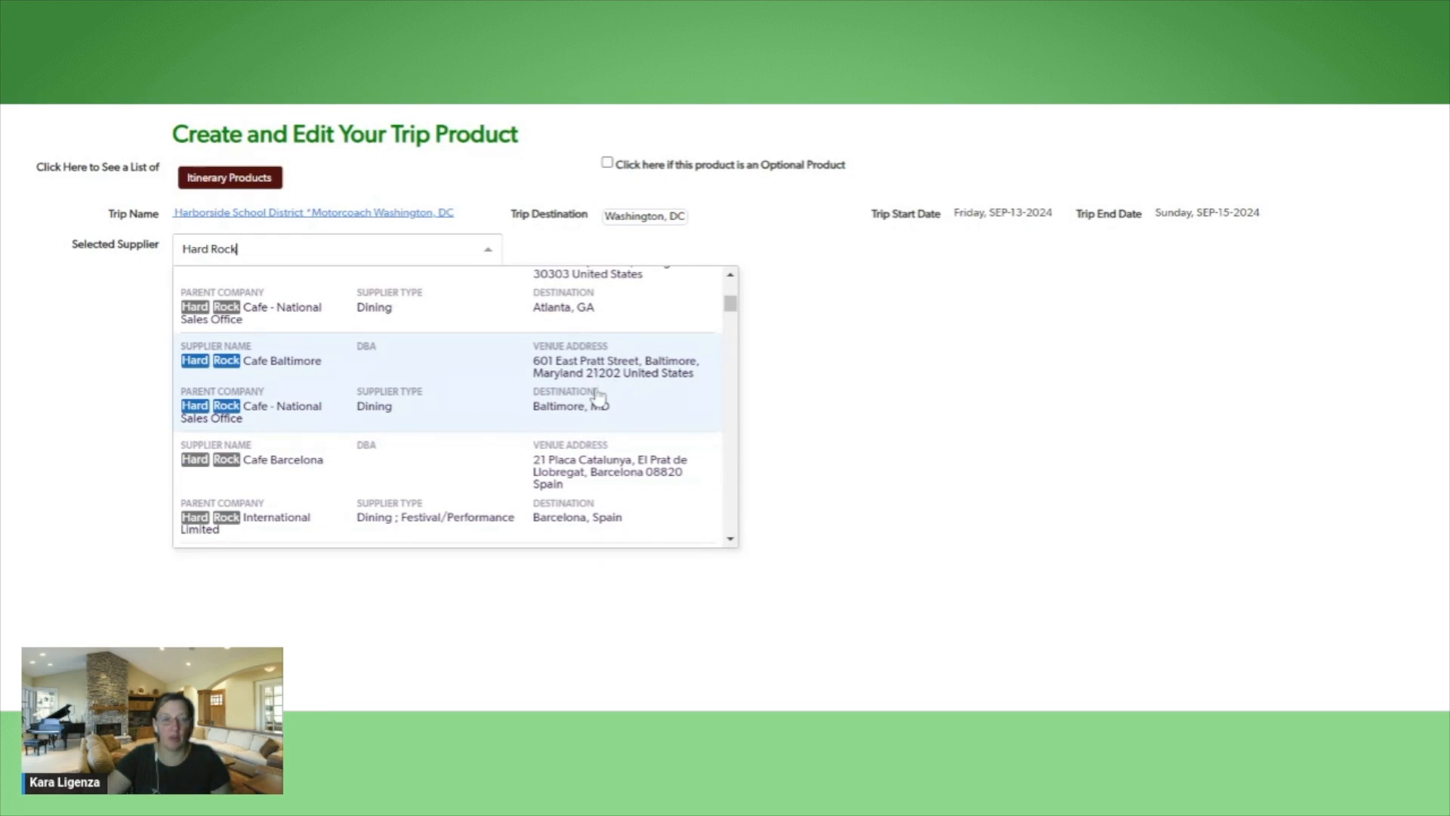
scroll(597, 394, down, 5)
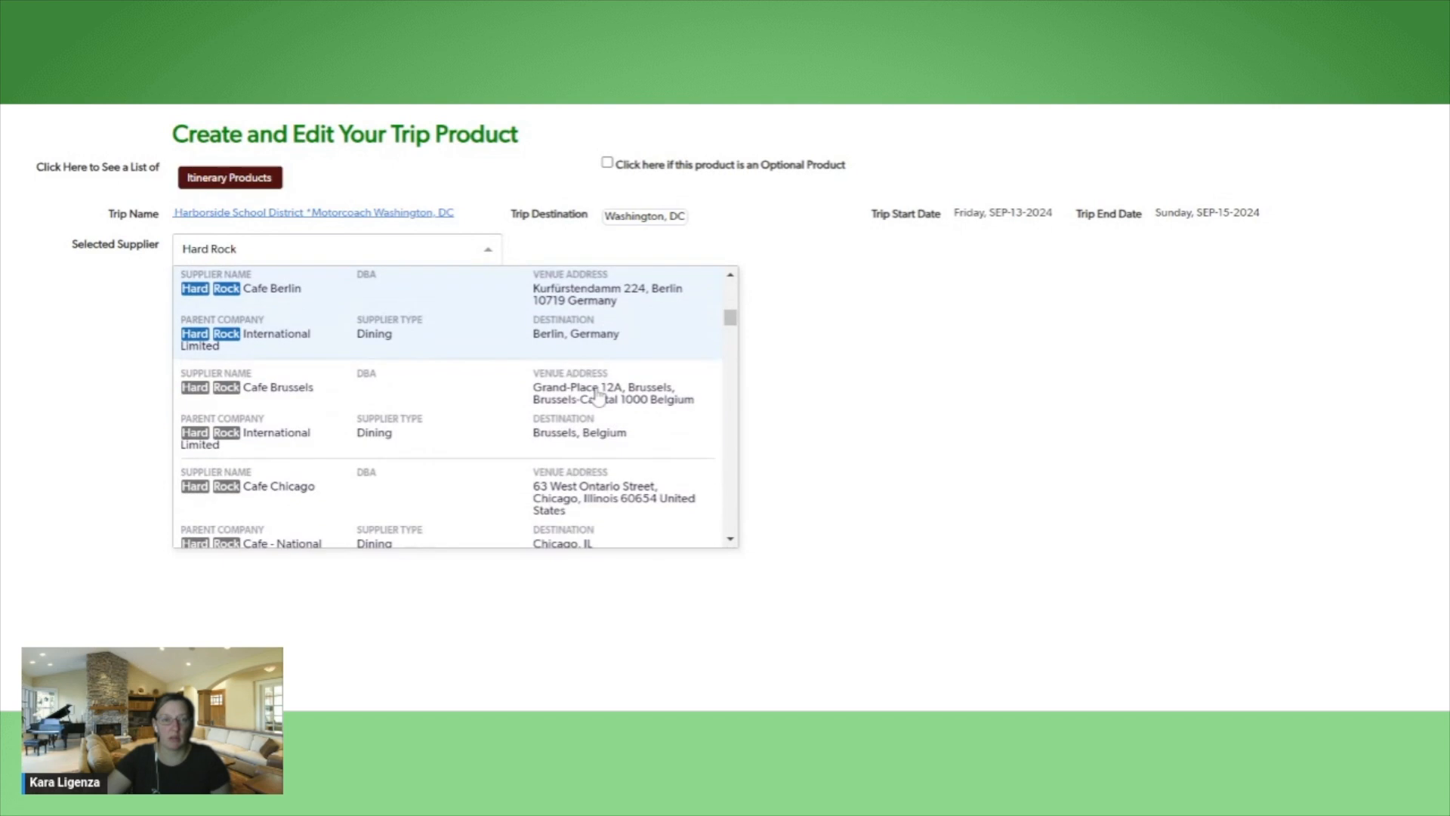
scroll(598, 395, down, 10)
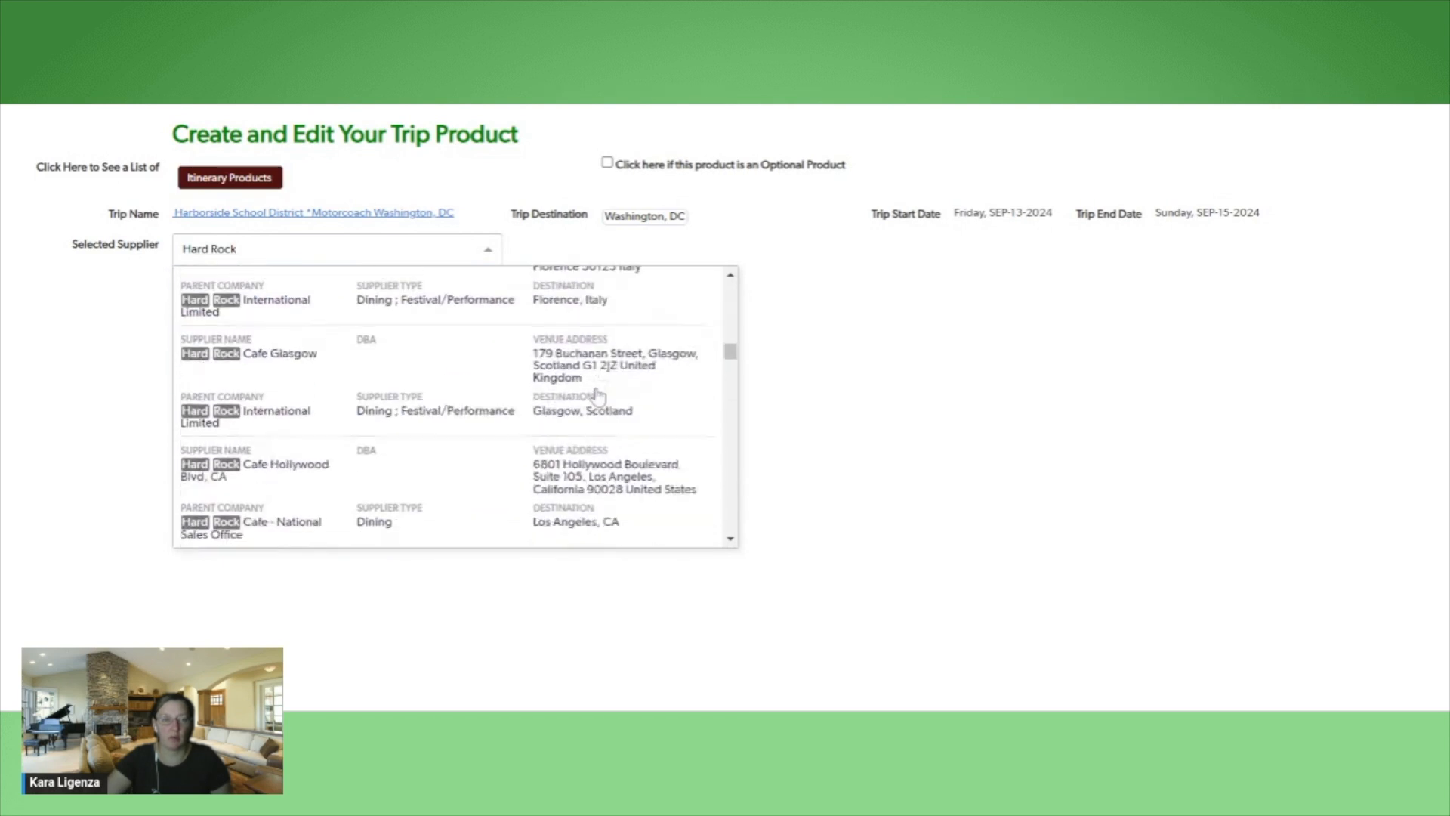
scroll(597, 394, down, 4)
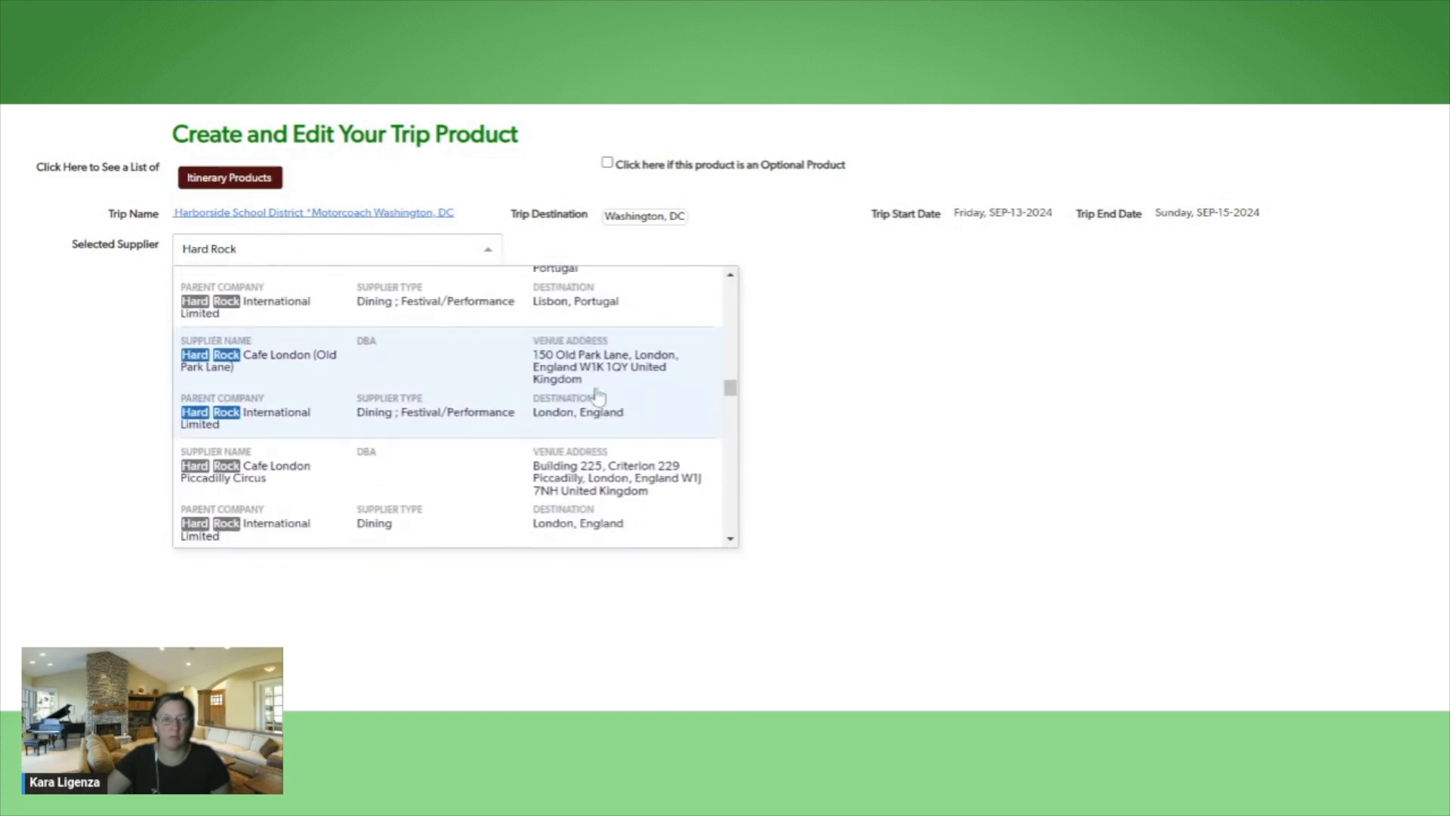
key(Up)
key(Down)
key(Down)
key(Down)
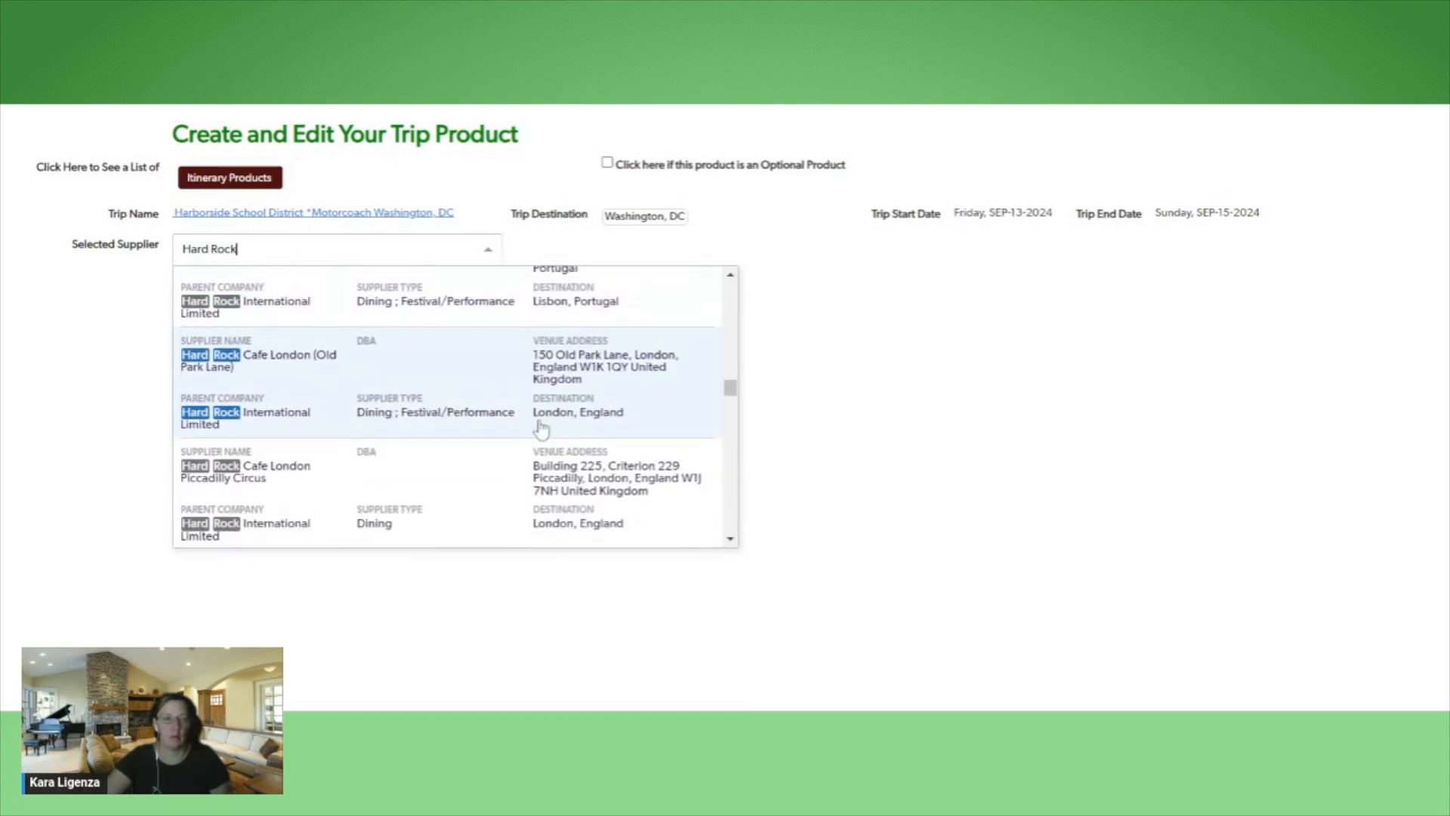
key(Down)
key(Down)
key(Down)
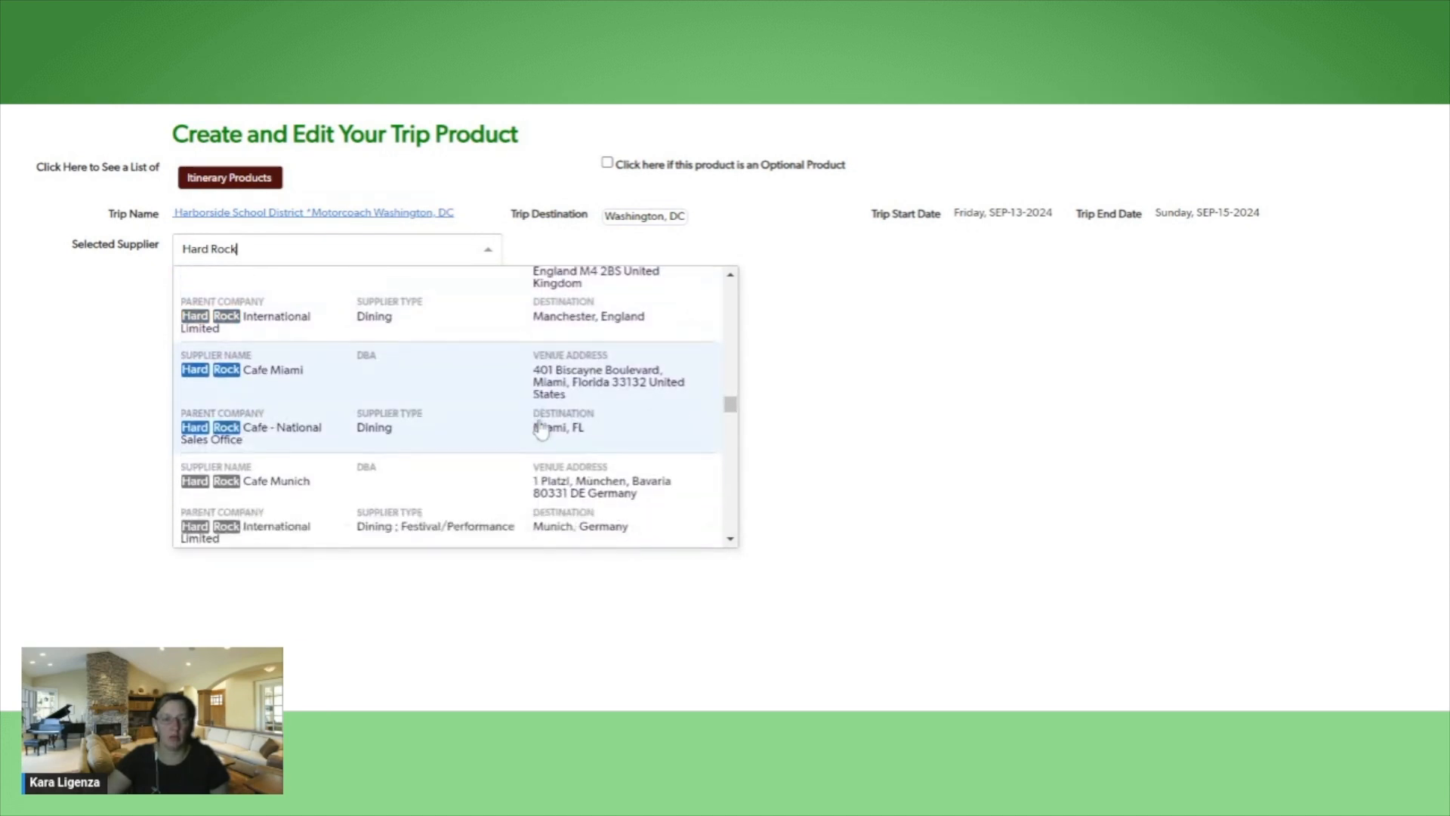
key(Up)
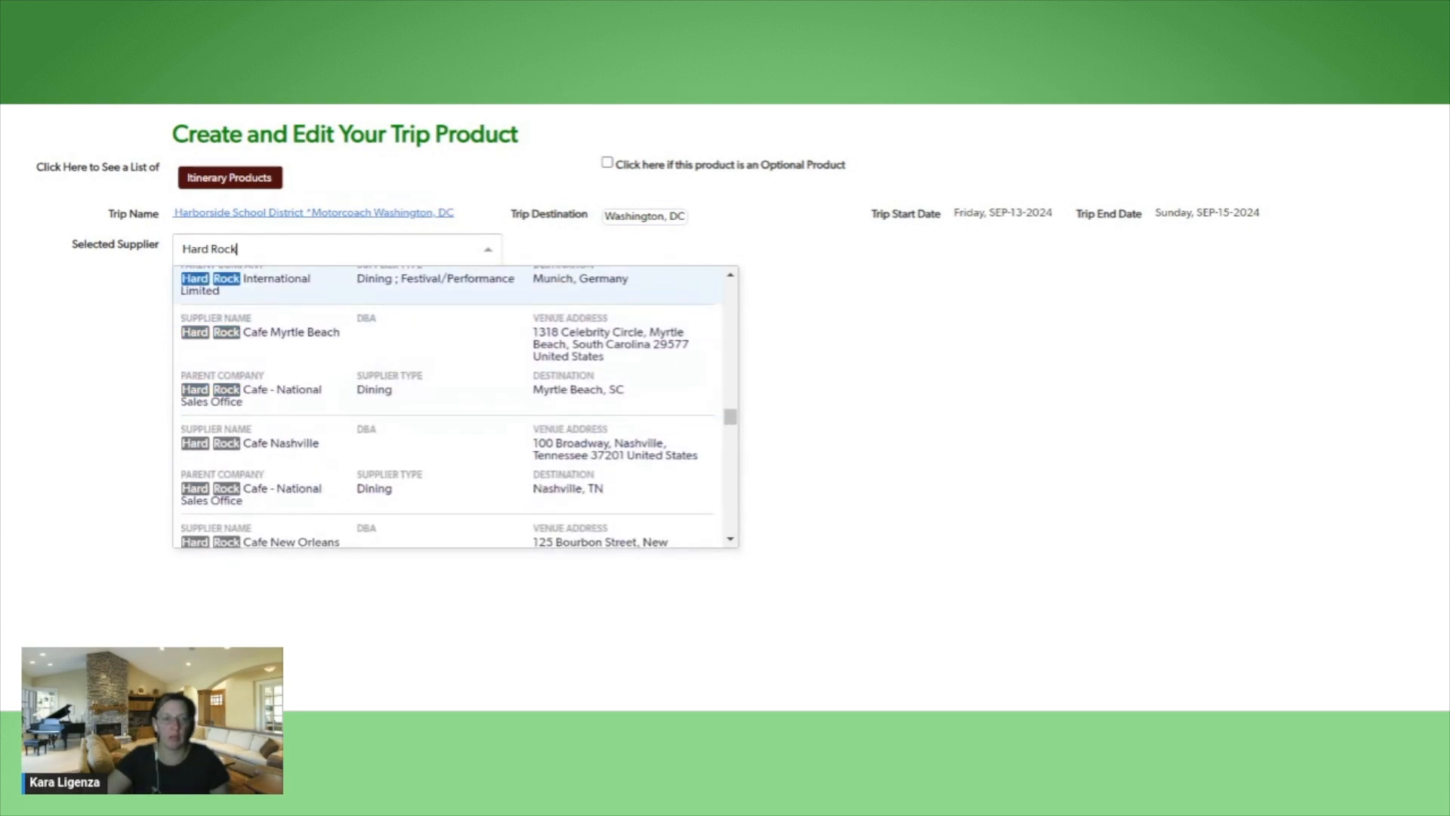
Narrow the supplier search to "Hard Rock Washing" and select Hard Rock Cafe Washington DC as the supplier
text(Washoi)
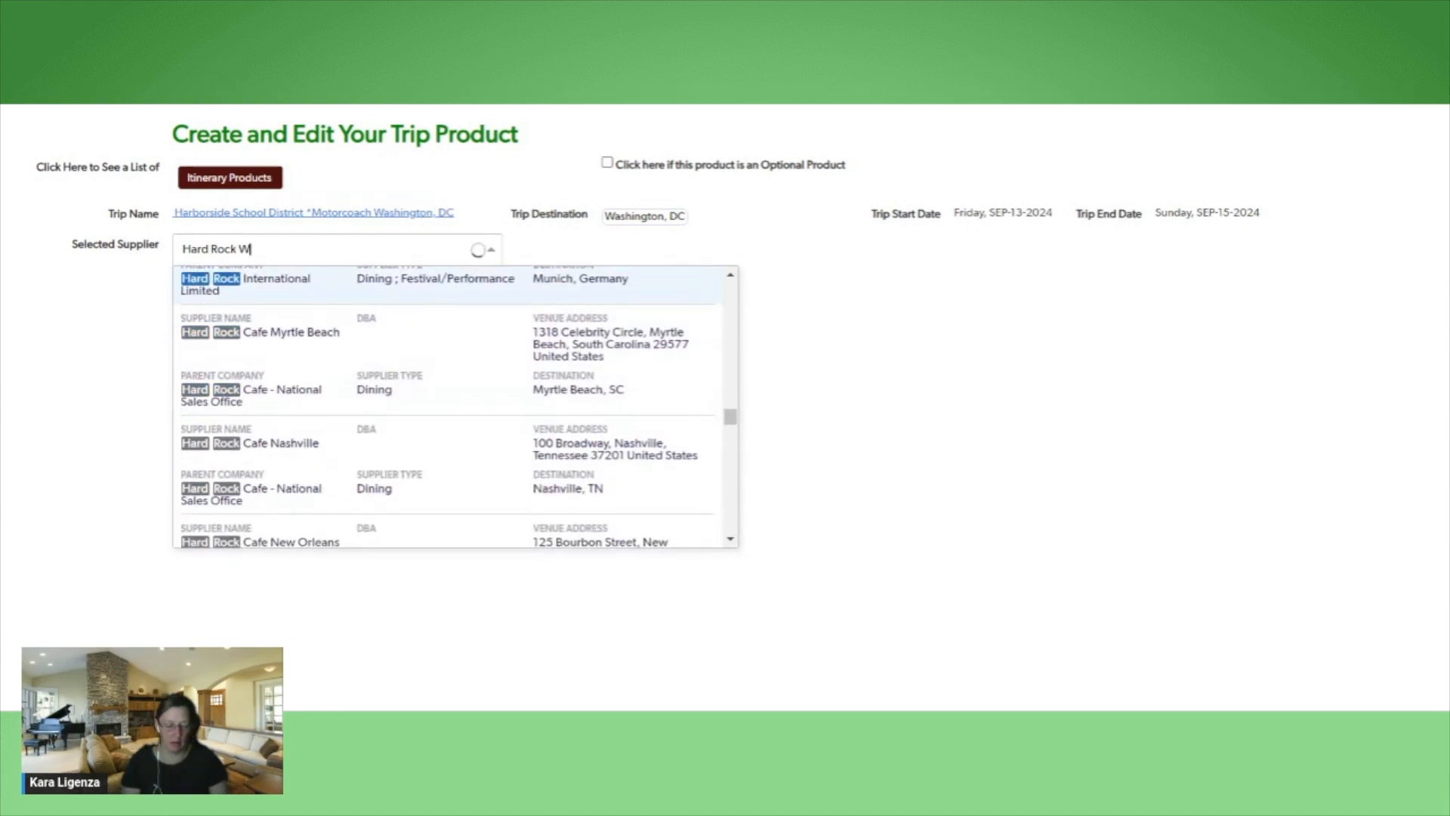
key(BackSpace)
key(BackSpace)
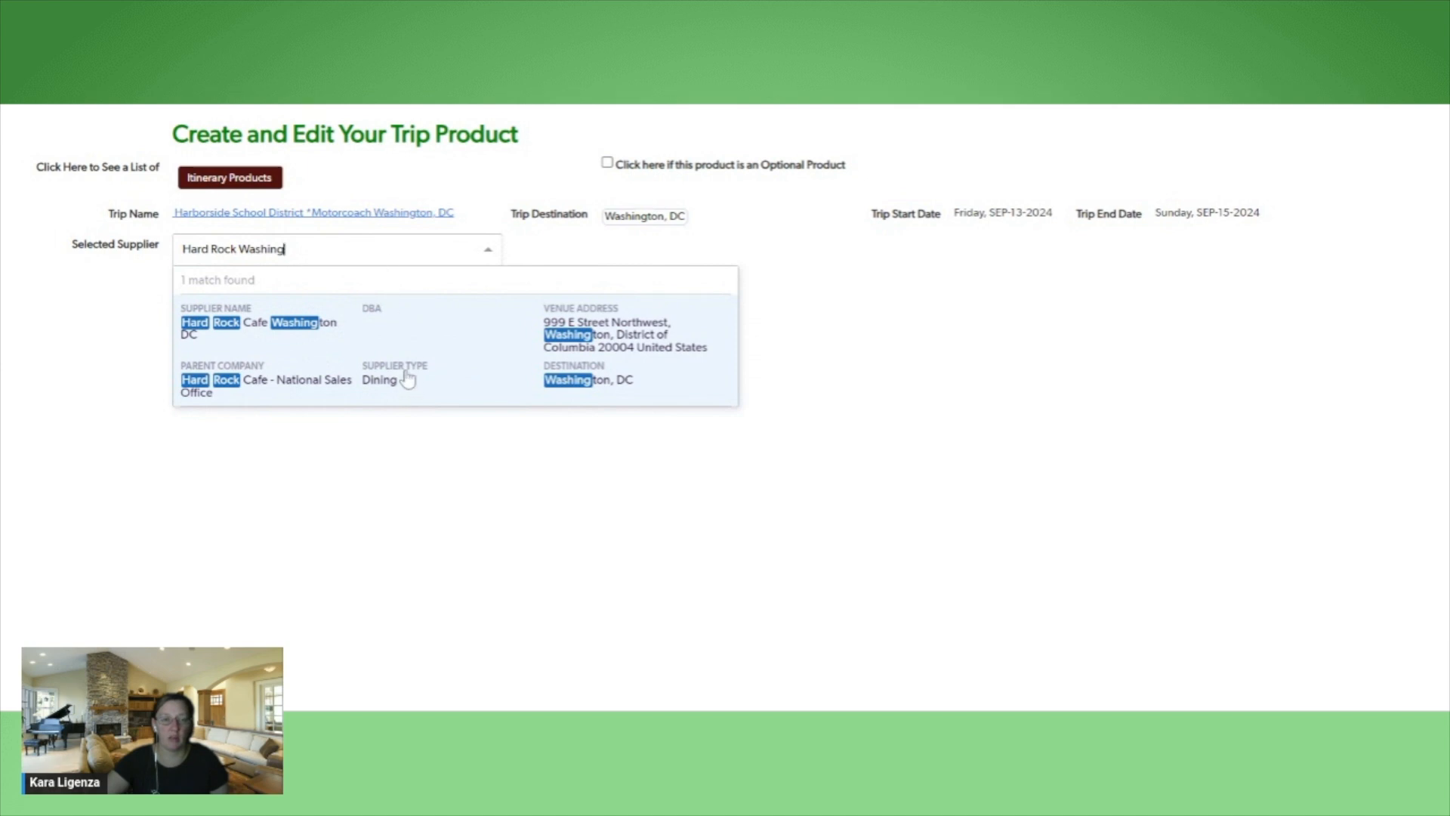
click(409, 342)
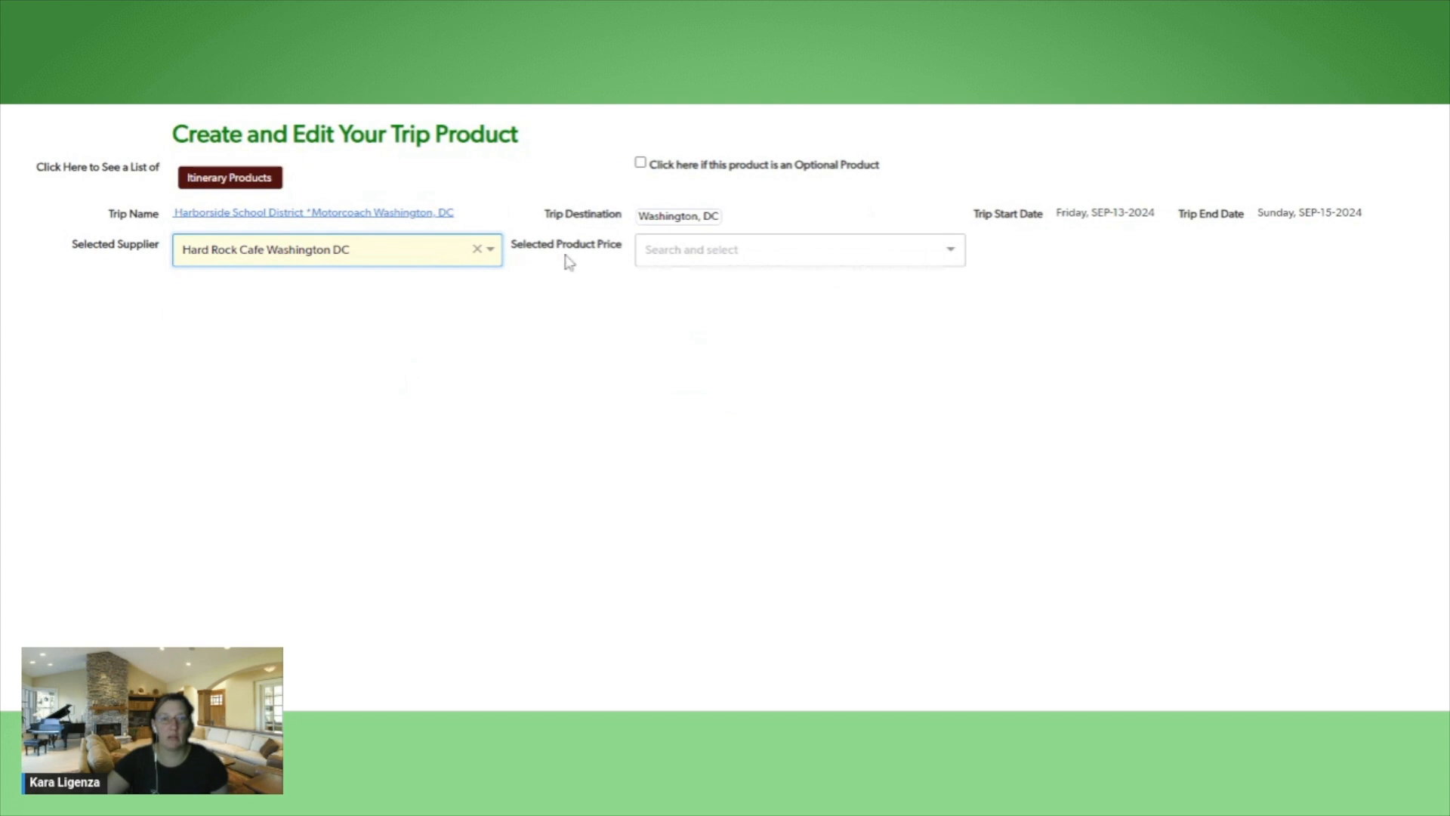
Choose the $30.00 Silver Menu valid 01-01-2024 to 12-31-2024 as the product price
click(956, 257)
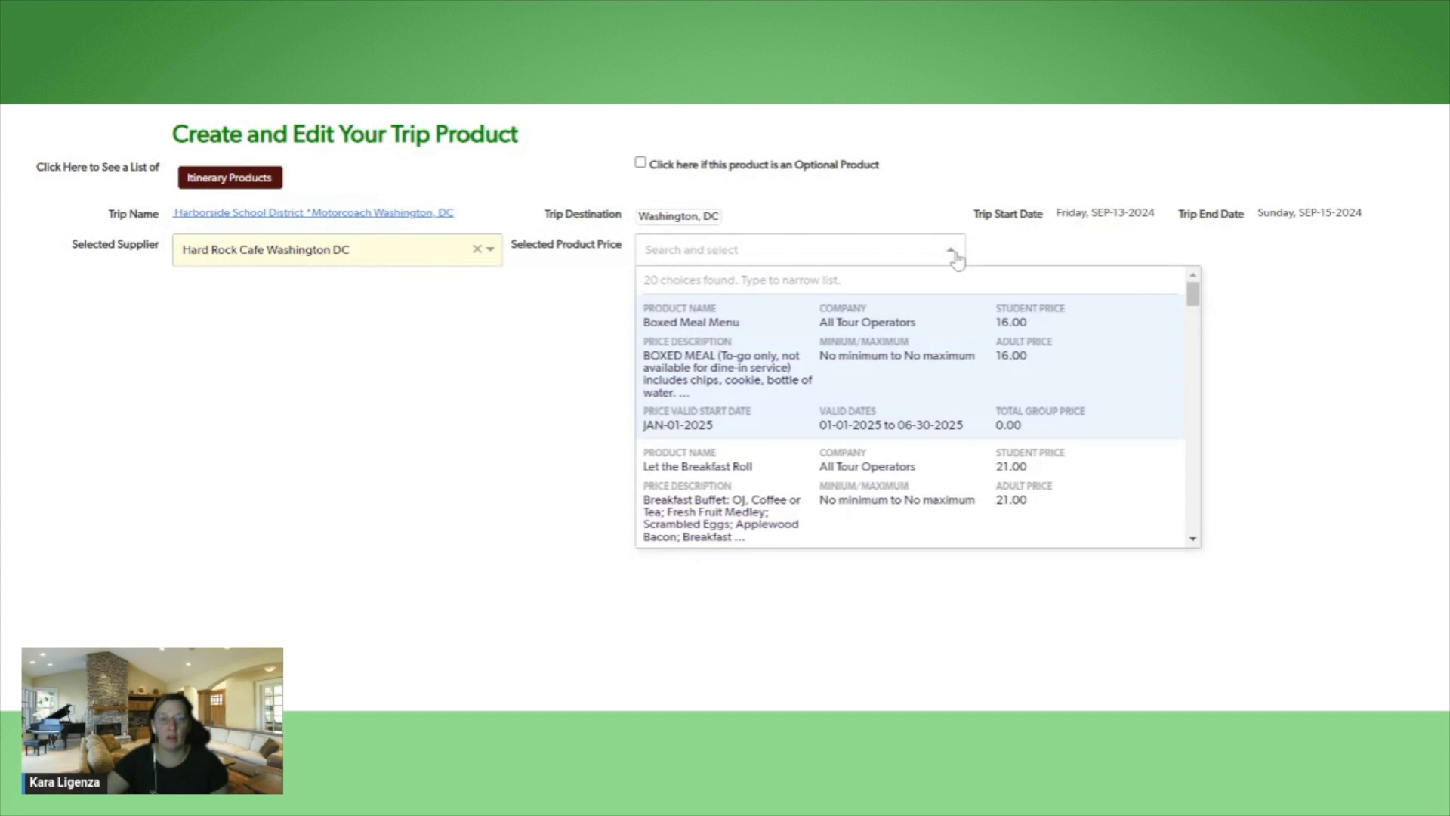
scroll(1035, 400, down, 2)
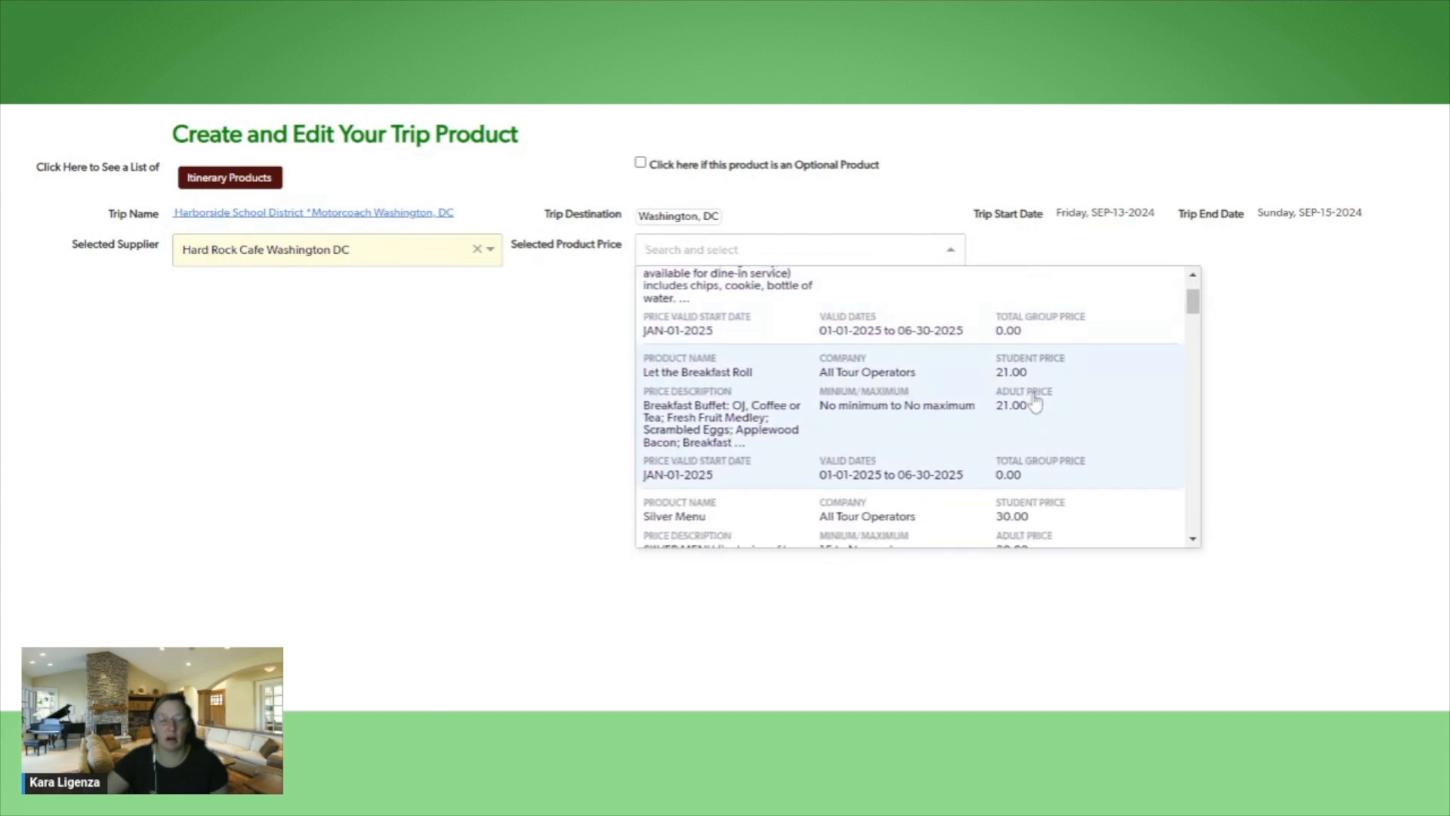
scroll(1034, 400, down, 2)
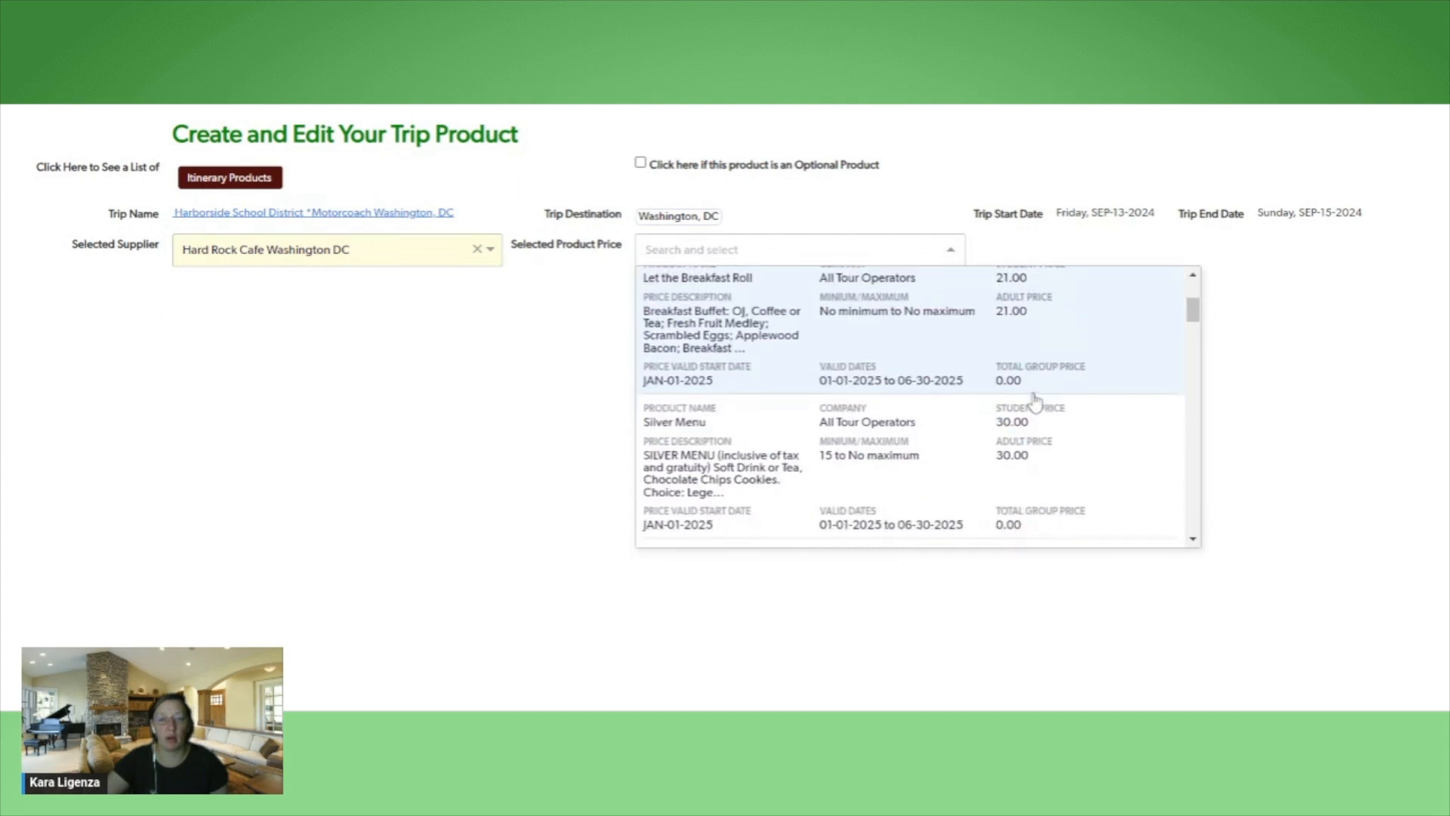
scroll(1035, 401, down, 2)
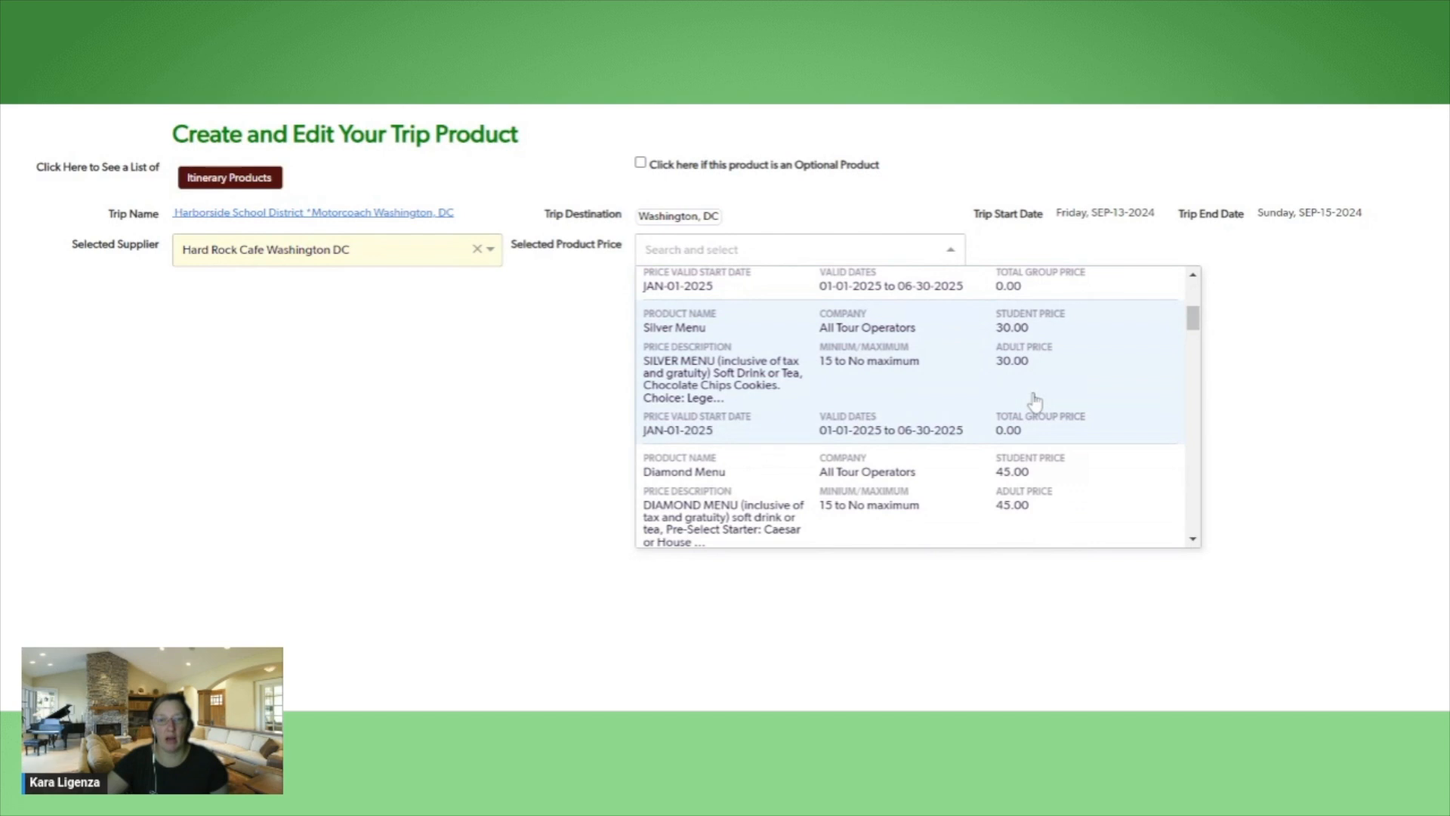
scroll(1034, 400, up, 6)
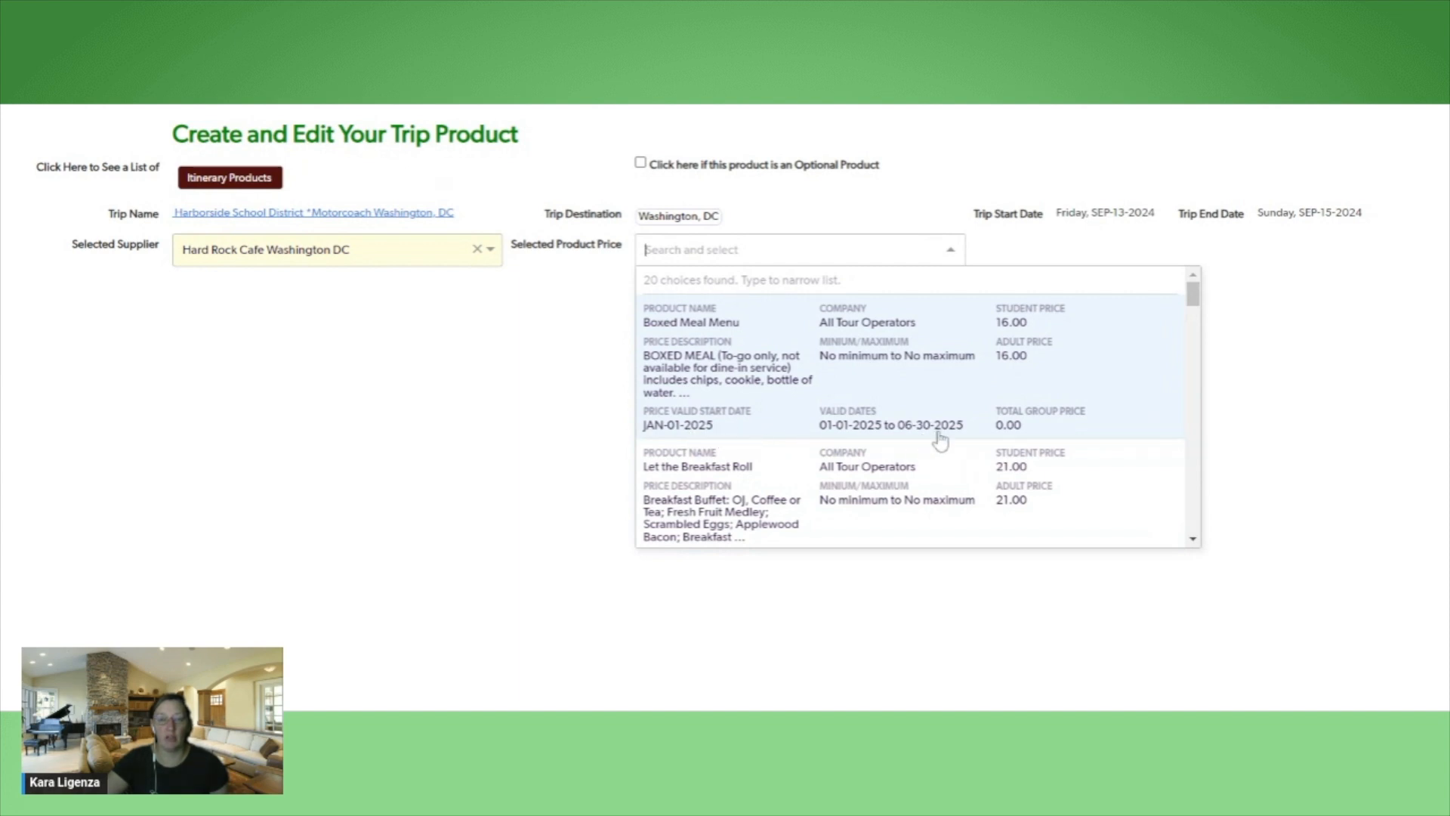
scroll(959, 438, down, 2)
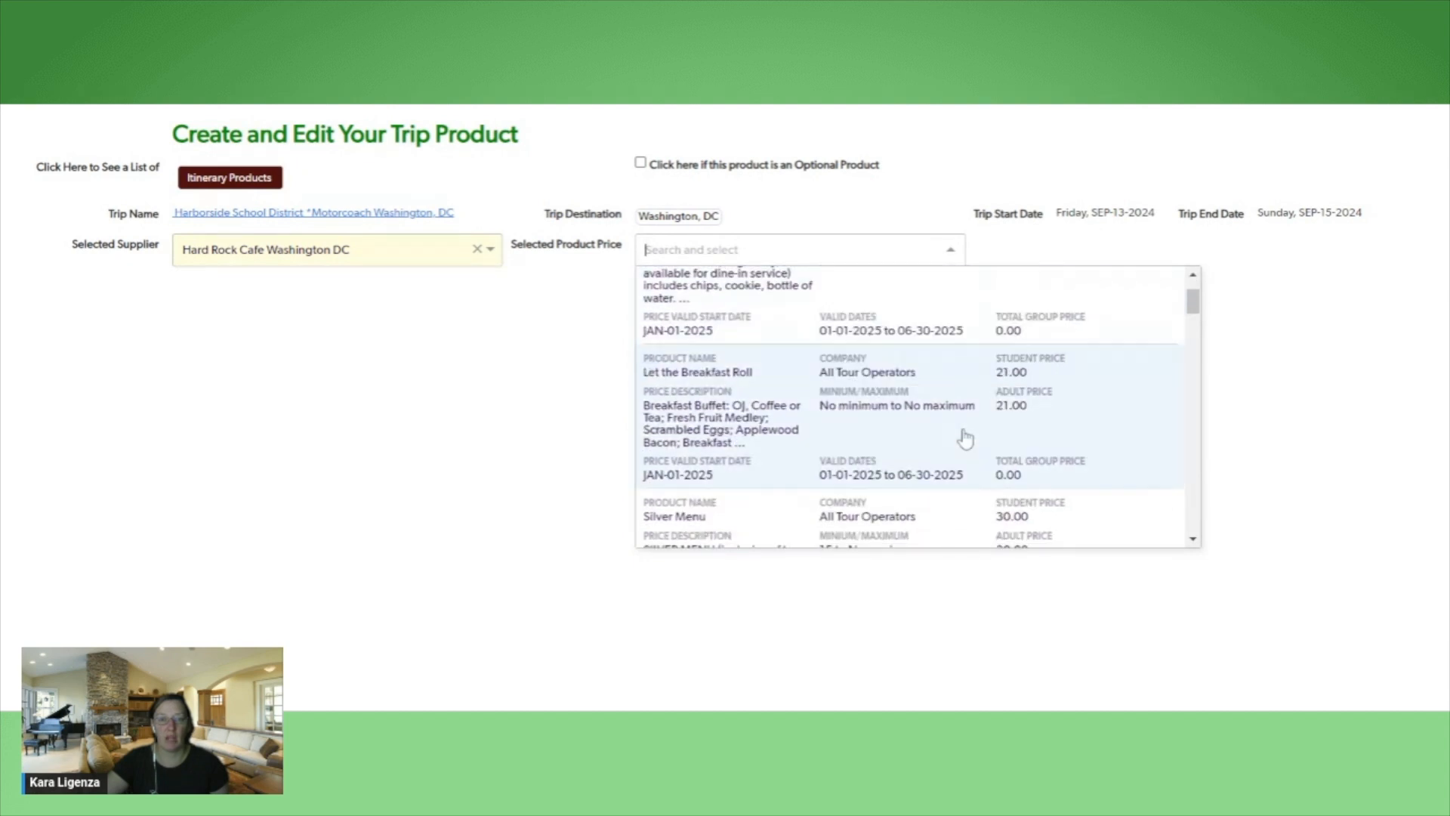
scroll(965, 438, down, 4)
scroll(966, 438, down, 2)
scroll(965, 438, down, 3)
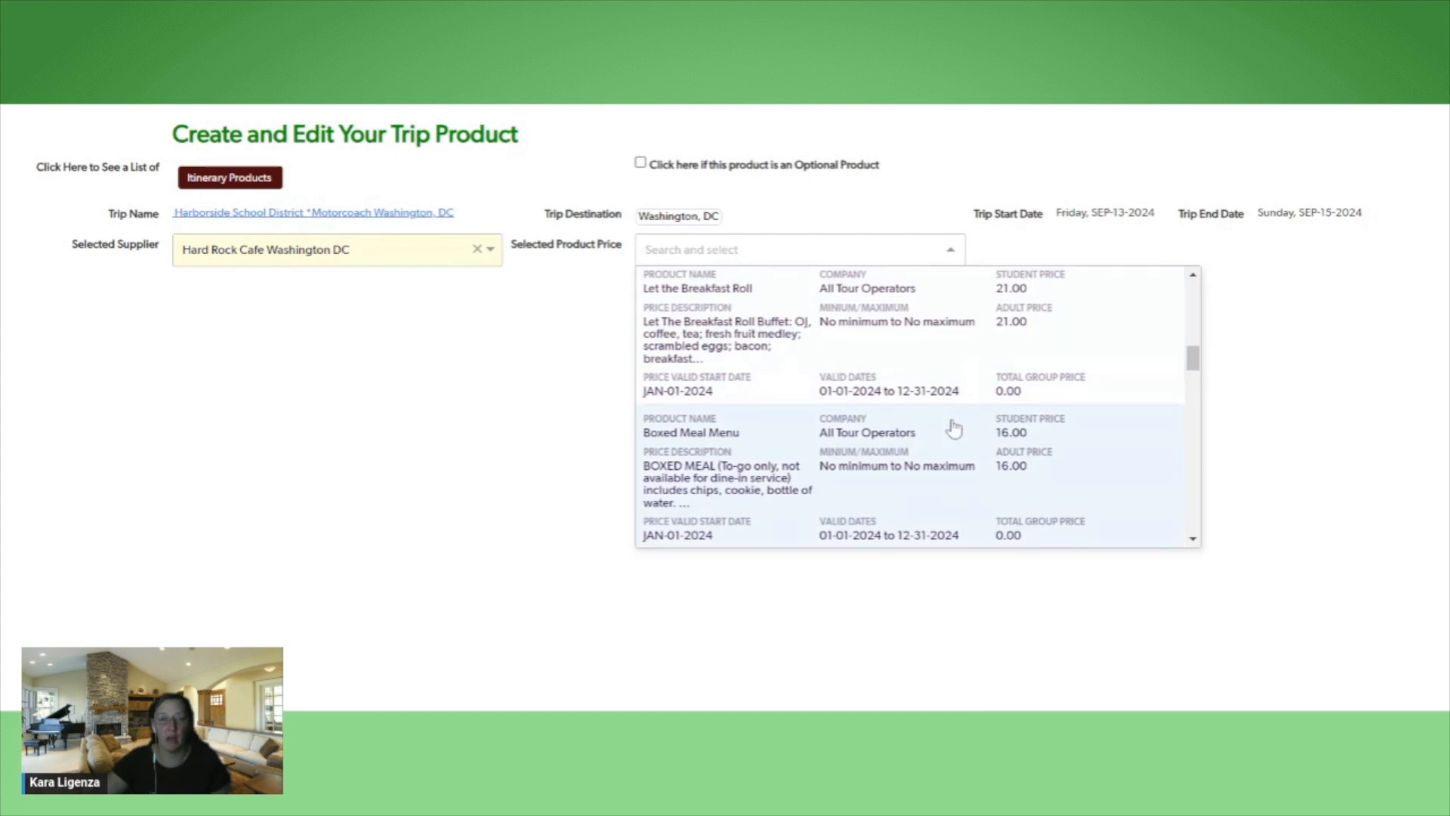
scroll(953, 428, down, 1)
scroll(953, 428, down, 2)
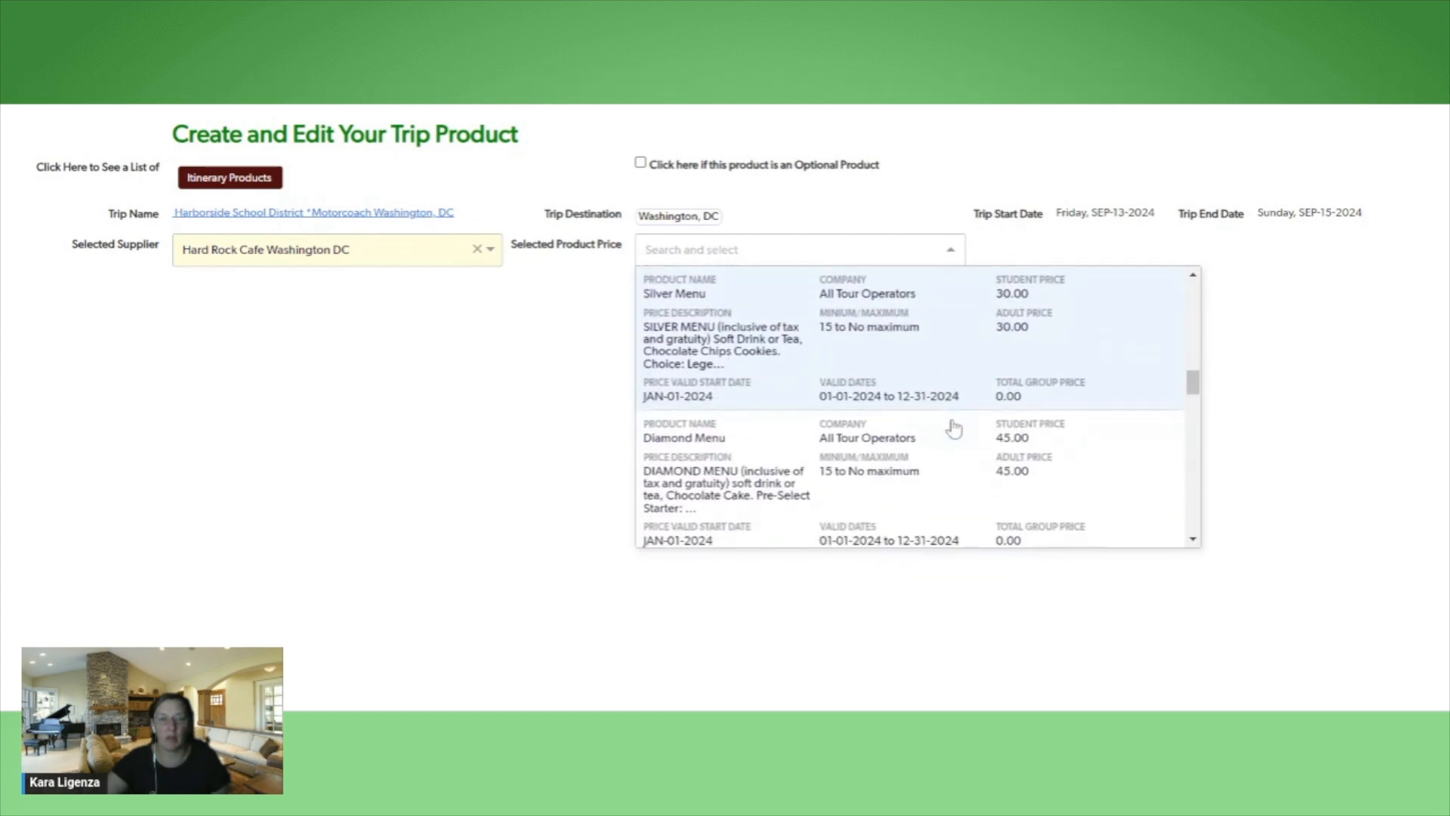
click(867, 366)
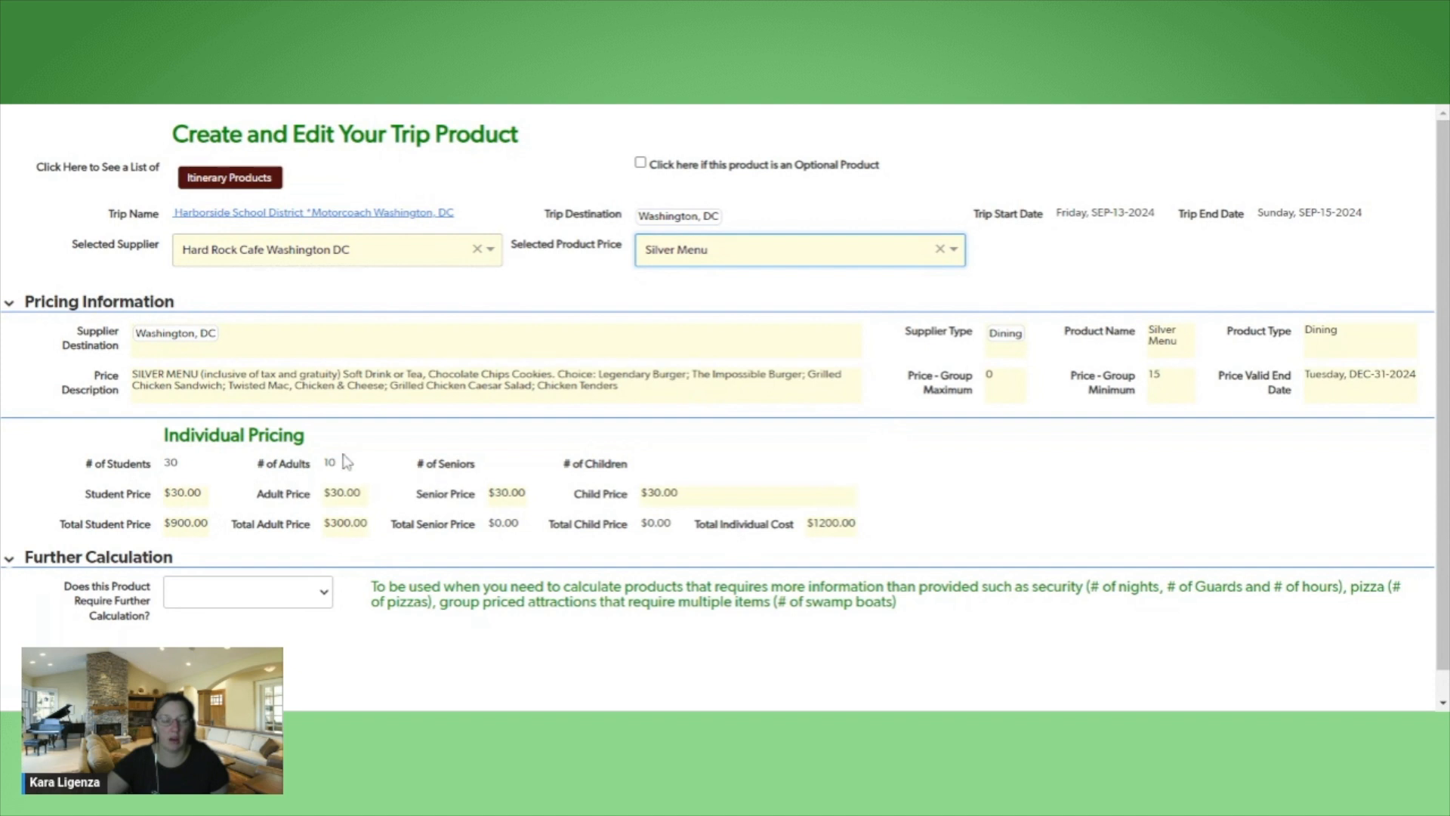
Set the further calculation requirement to YES and acknowledge the price calculation notice
scroll(447, 500, down, 1)
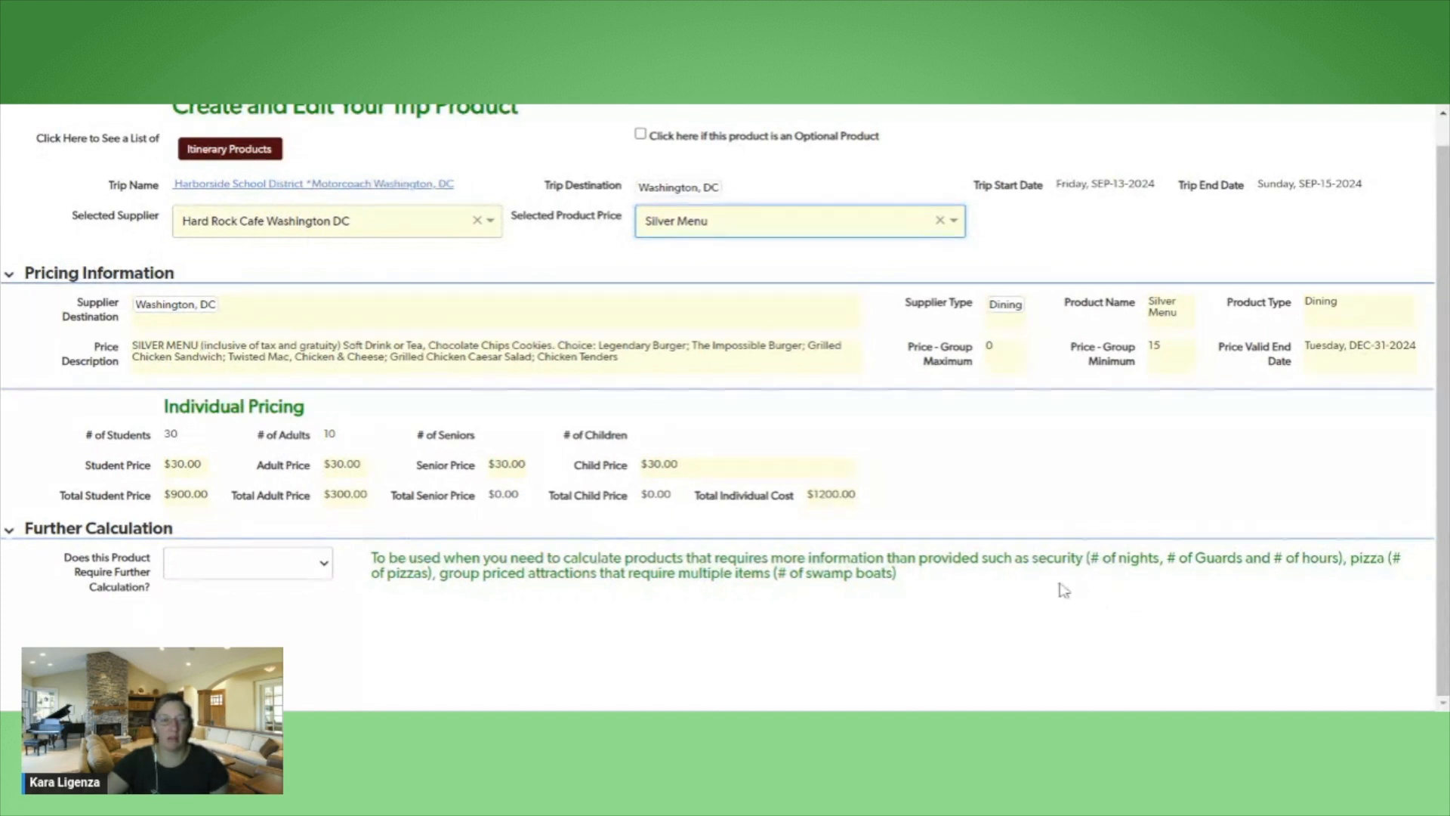
click(325, 568)
click(313, 586)
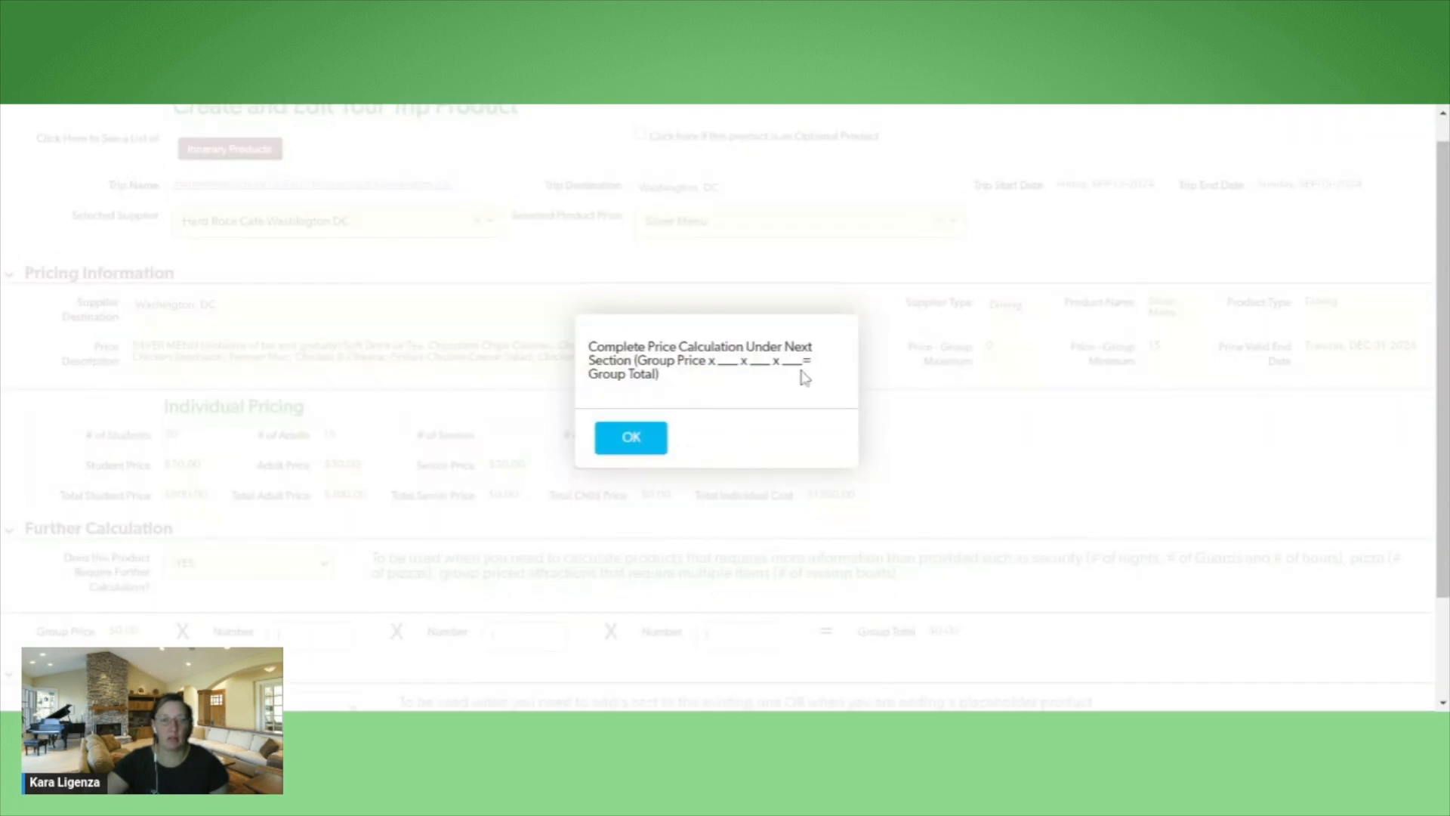
click(631, 445)
scroll(1191, 550, down, 3)
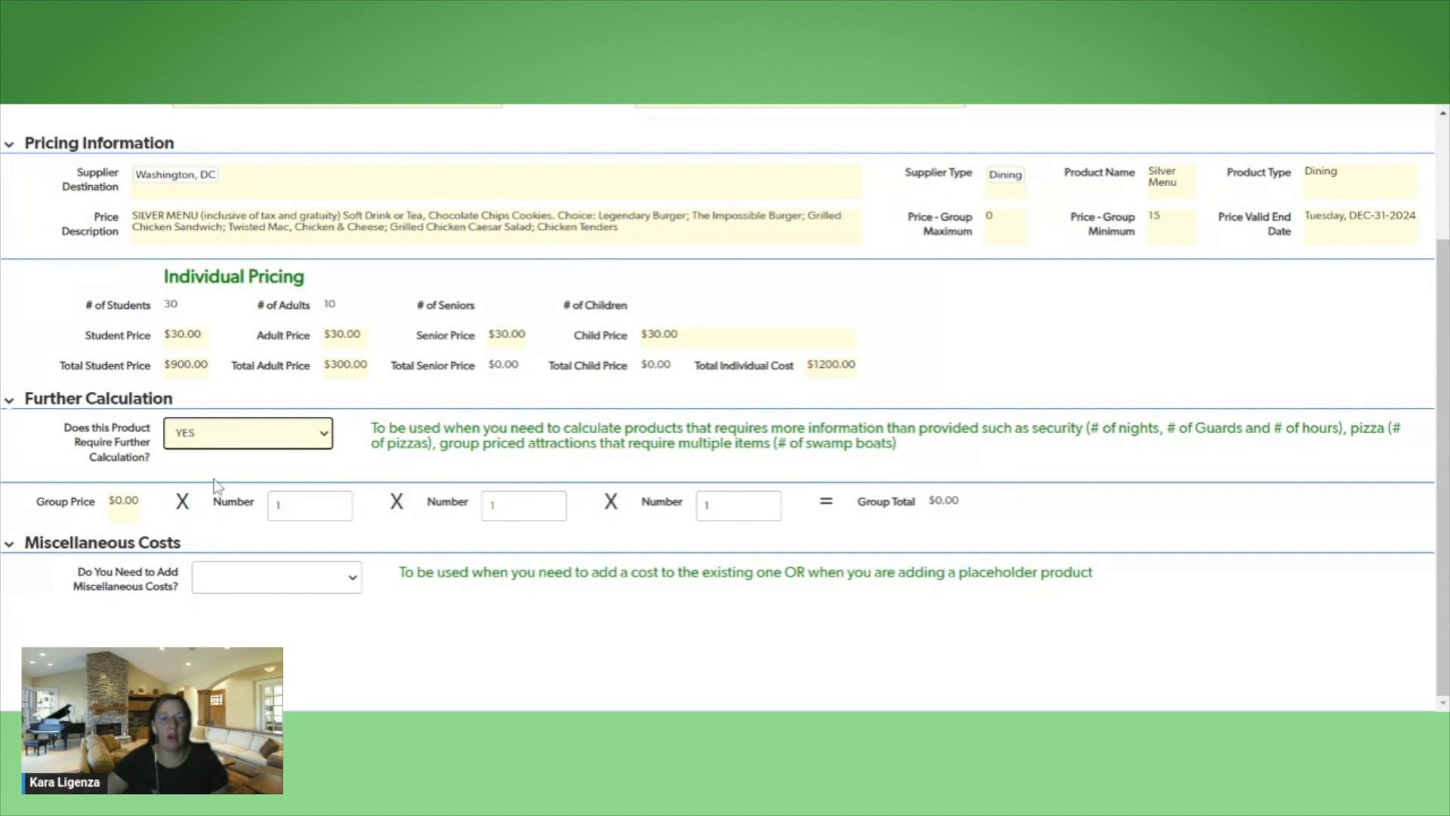
Set the further calculation requirement to NO and the need for miscellaneous costs to YES
click(307, 456)
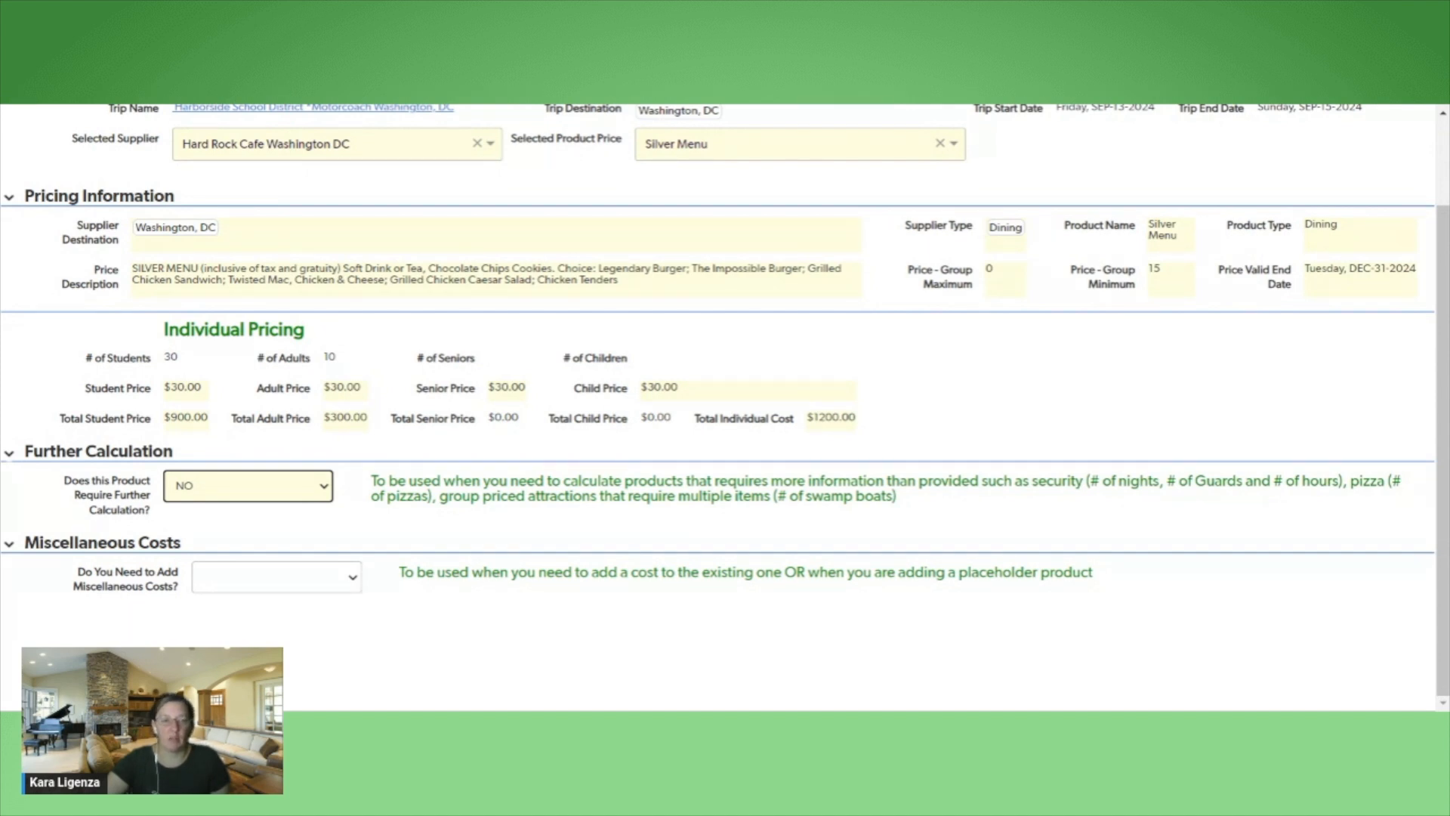
click(354, 580)
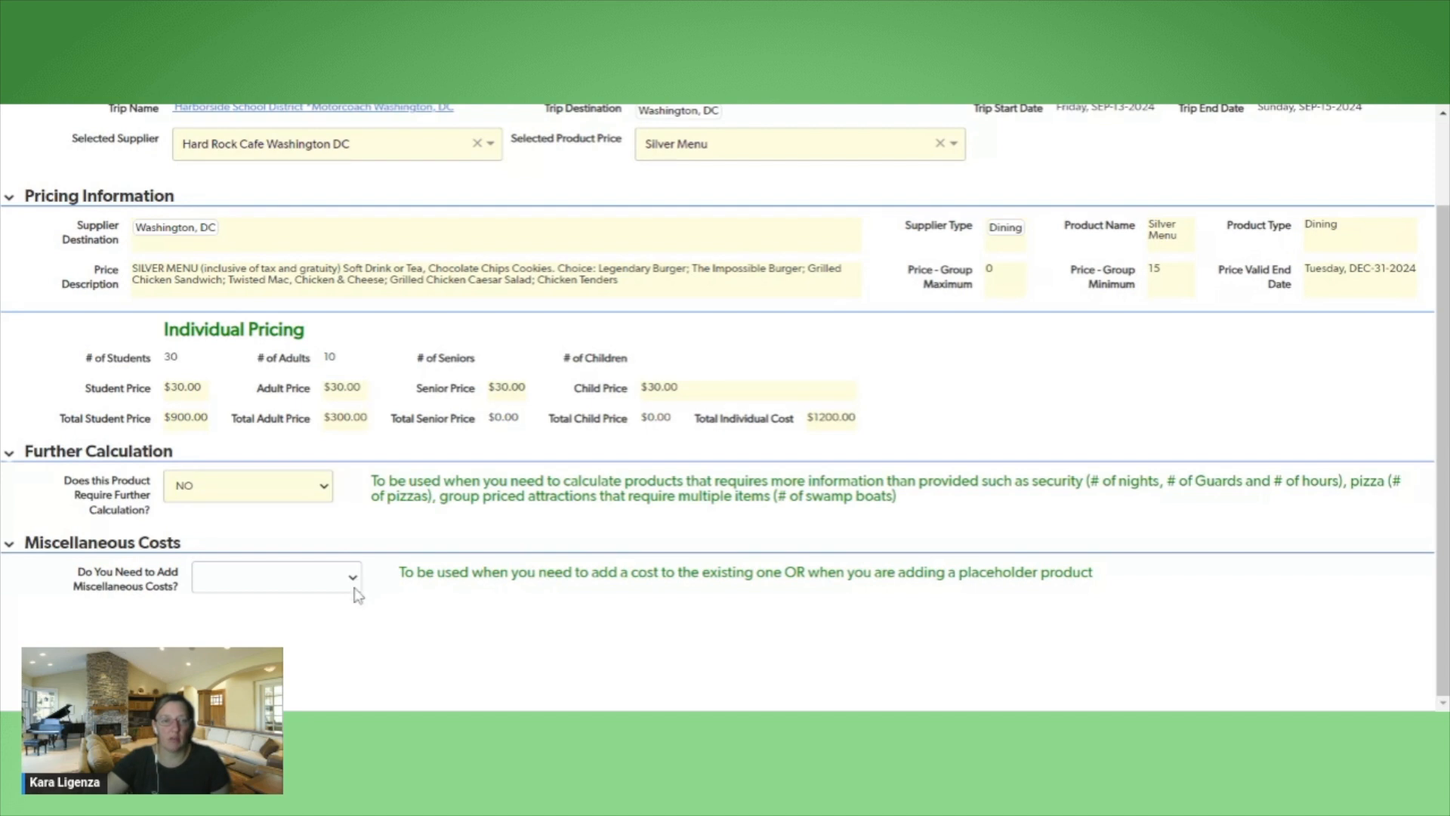
click(358, 601)
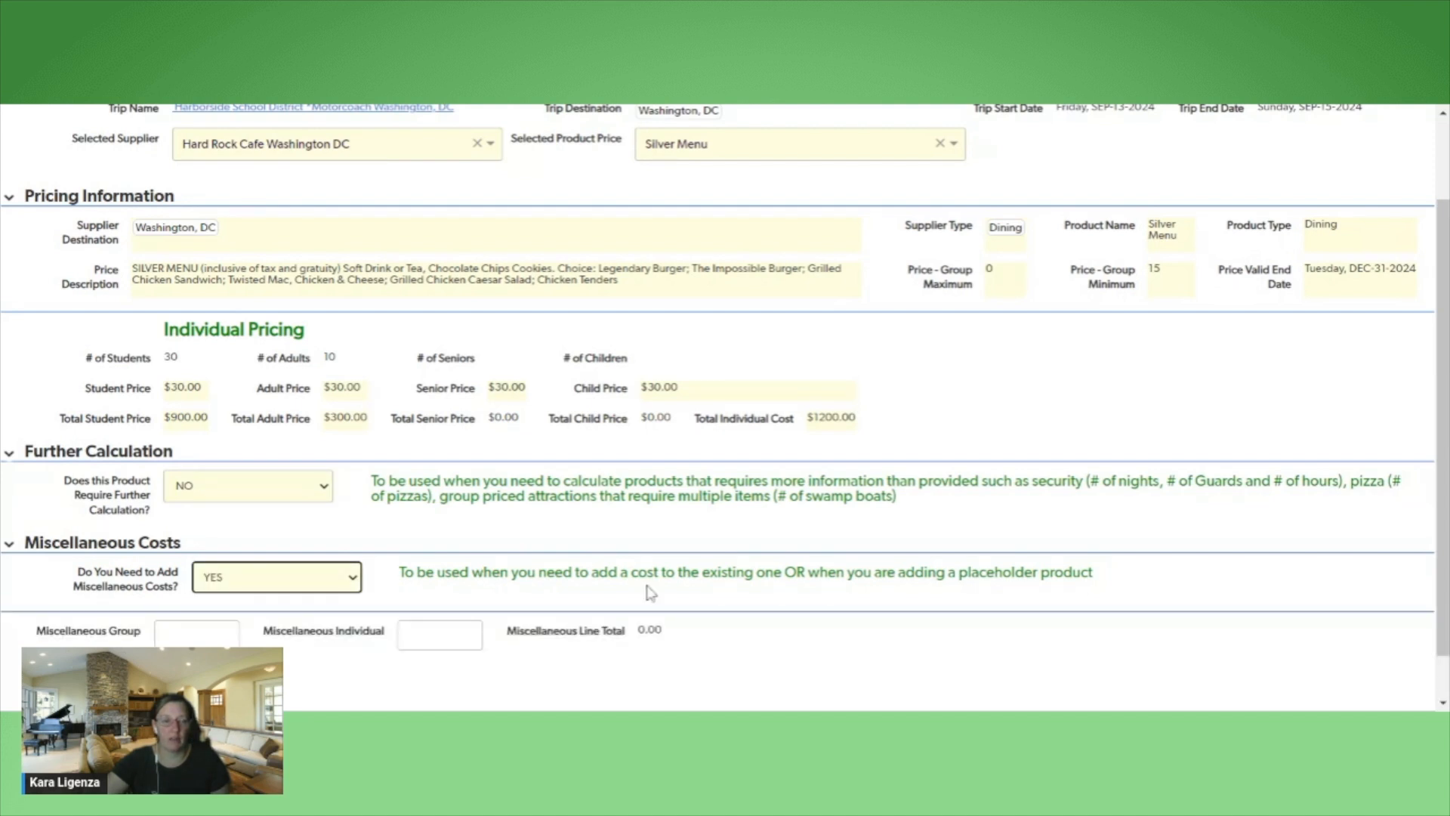
Try a miscellaneous group cost of 250 and clear the field again
scroll(682, 596, down, 1)
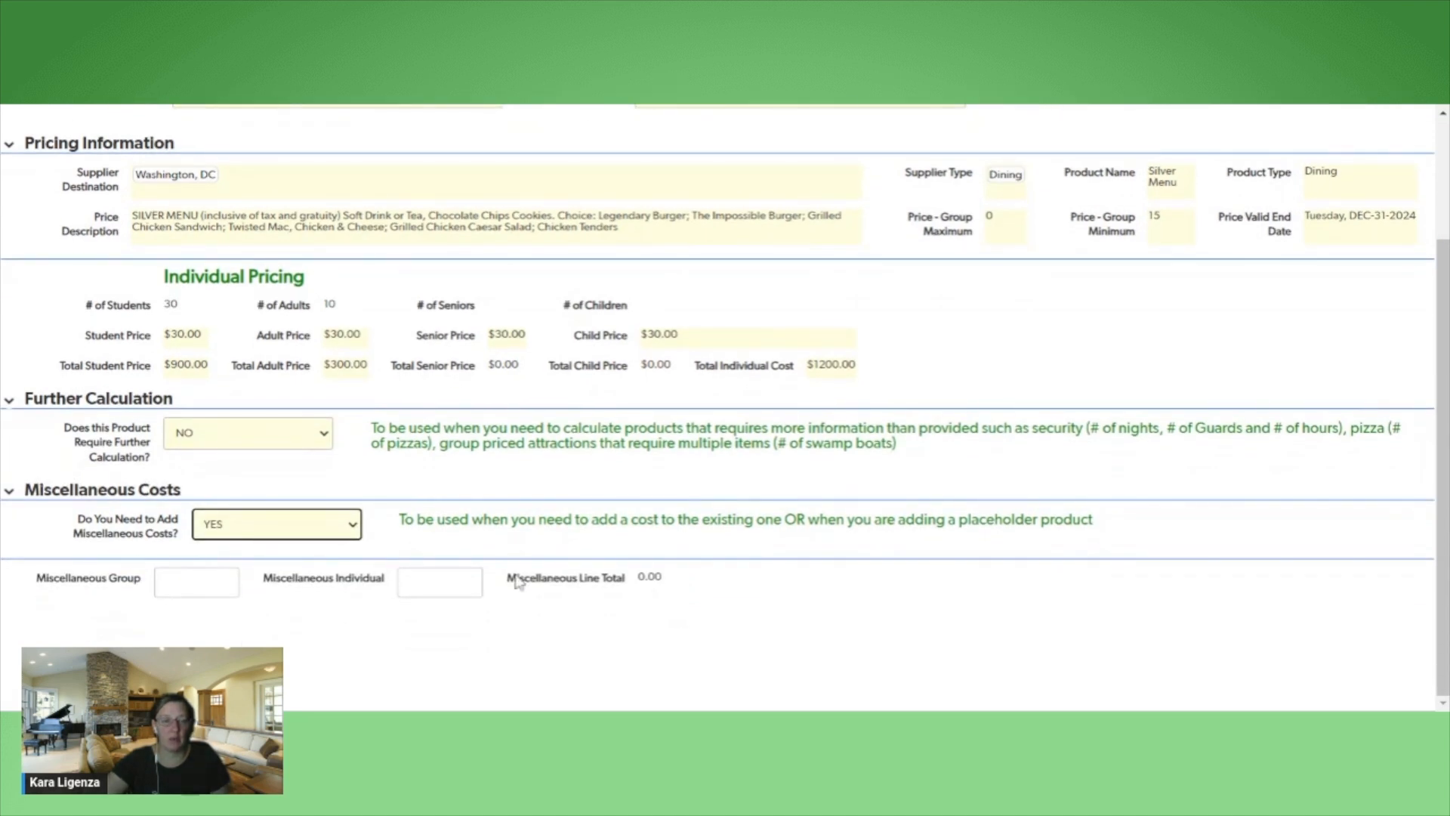
click(197, 582)
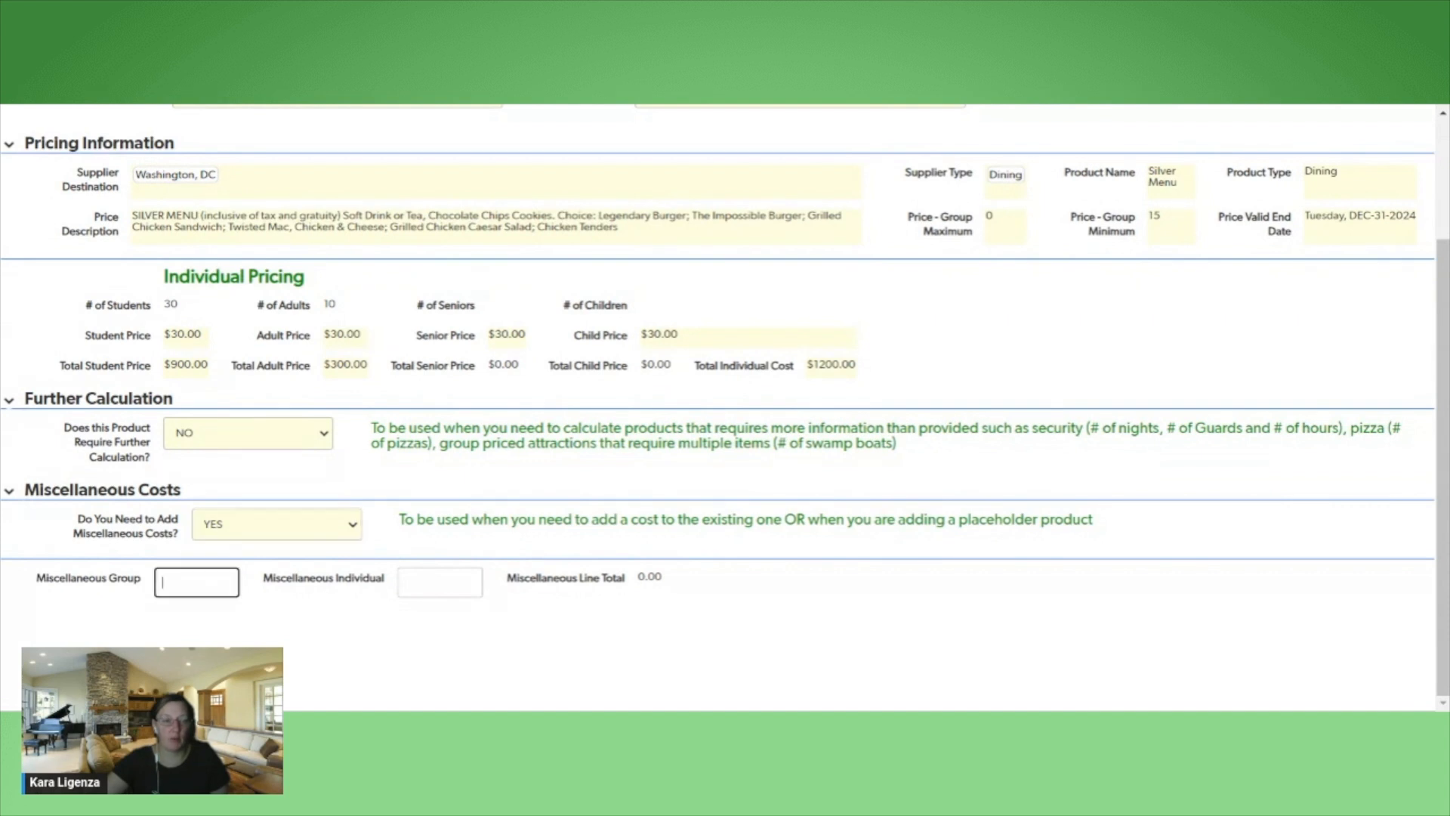
click(311, 613)
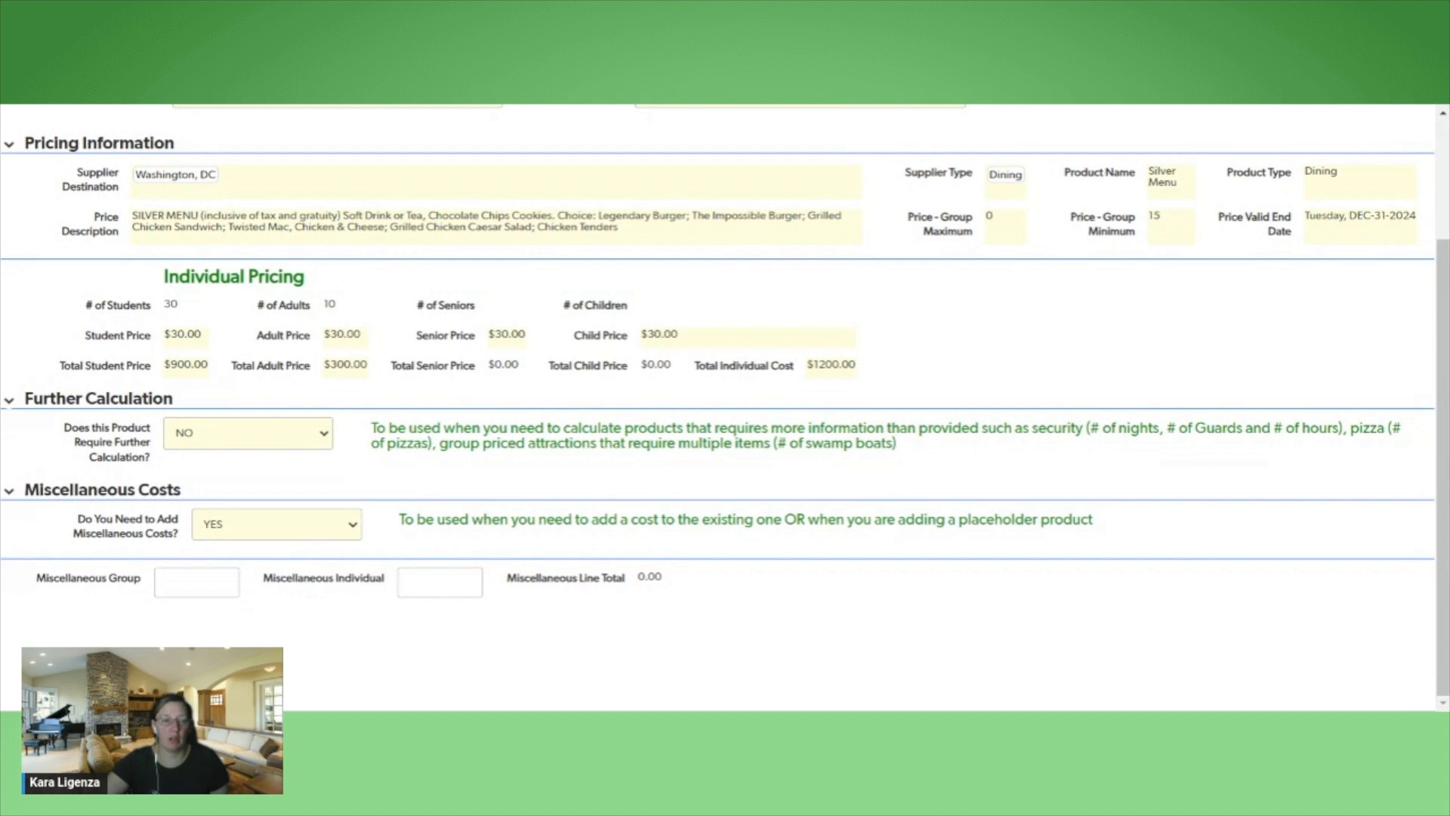
click(196, 582)
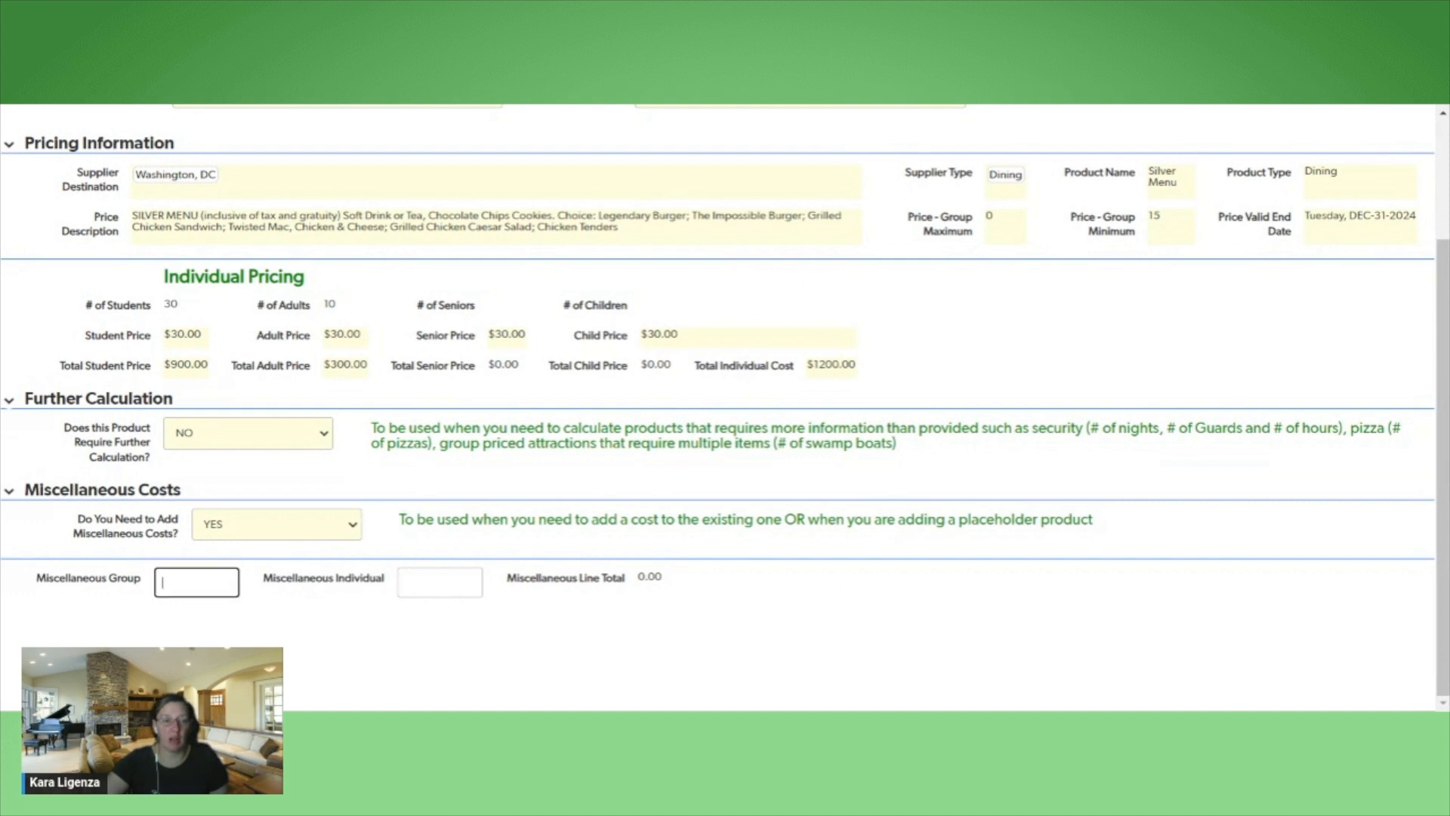
text(250)
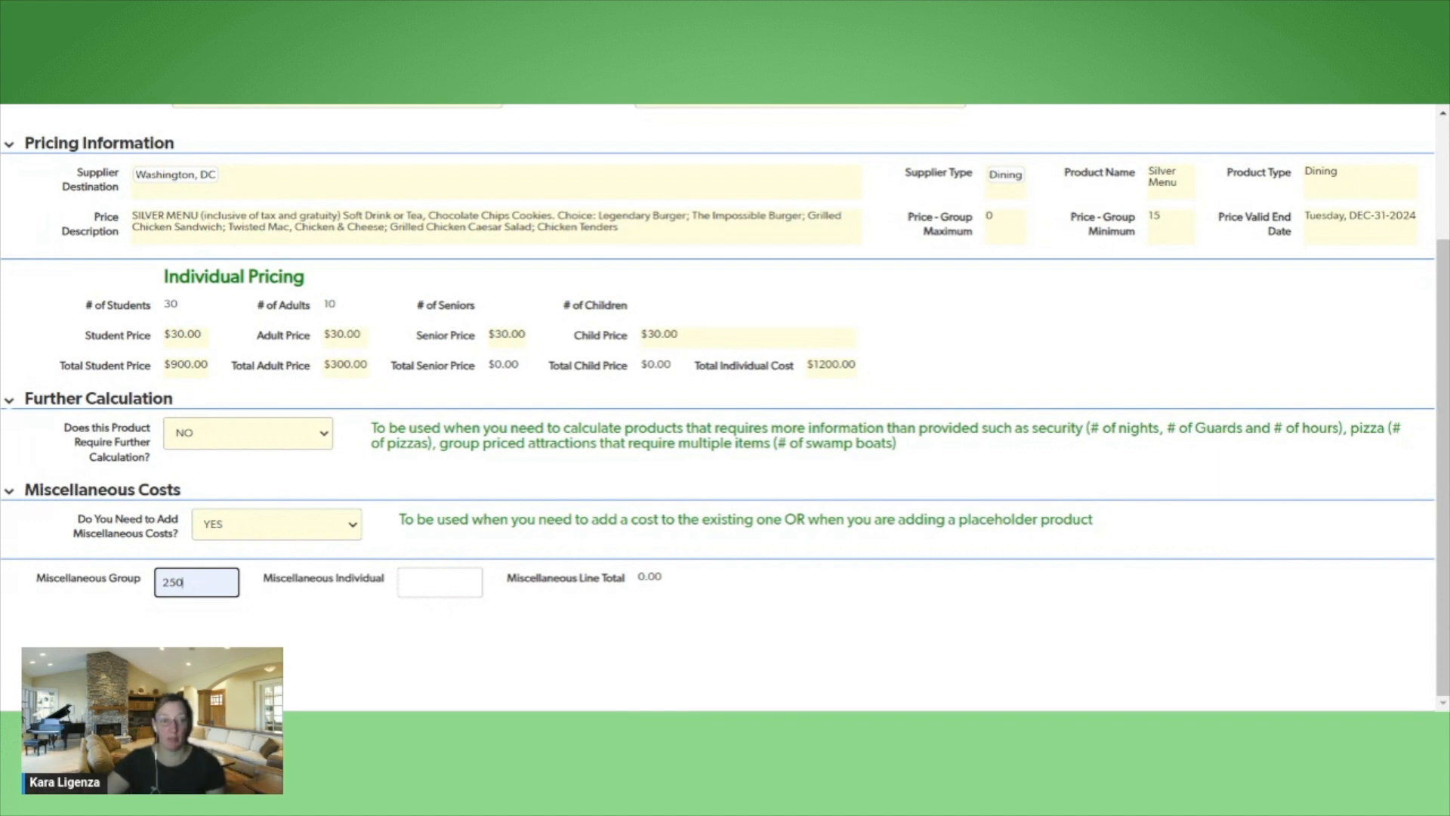
drag(186, 582, 136, 586)
key(BackSpace)
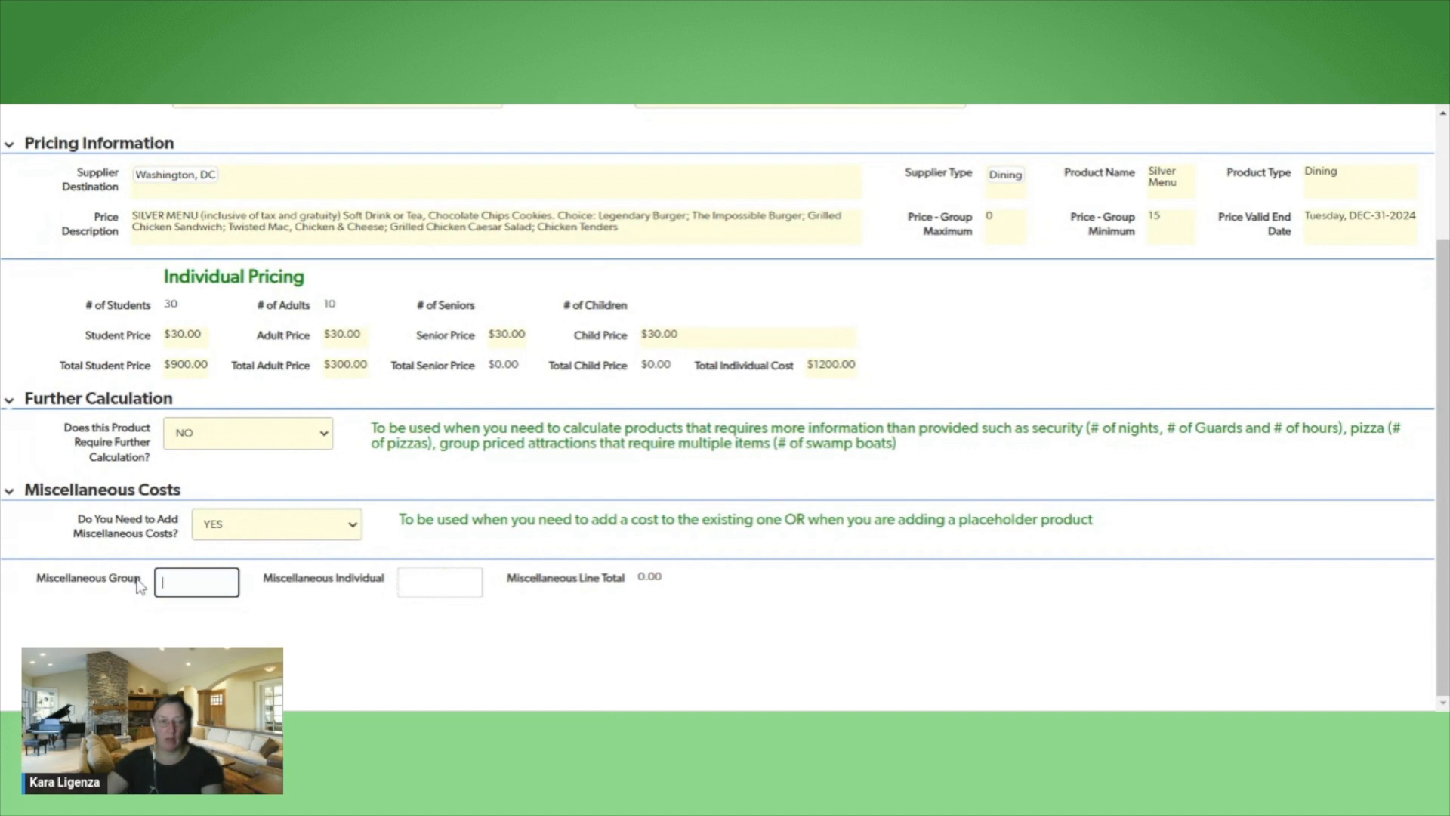
Set the miscellaneous individual cost to 5.00
click(439, 630)
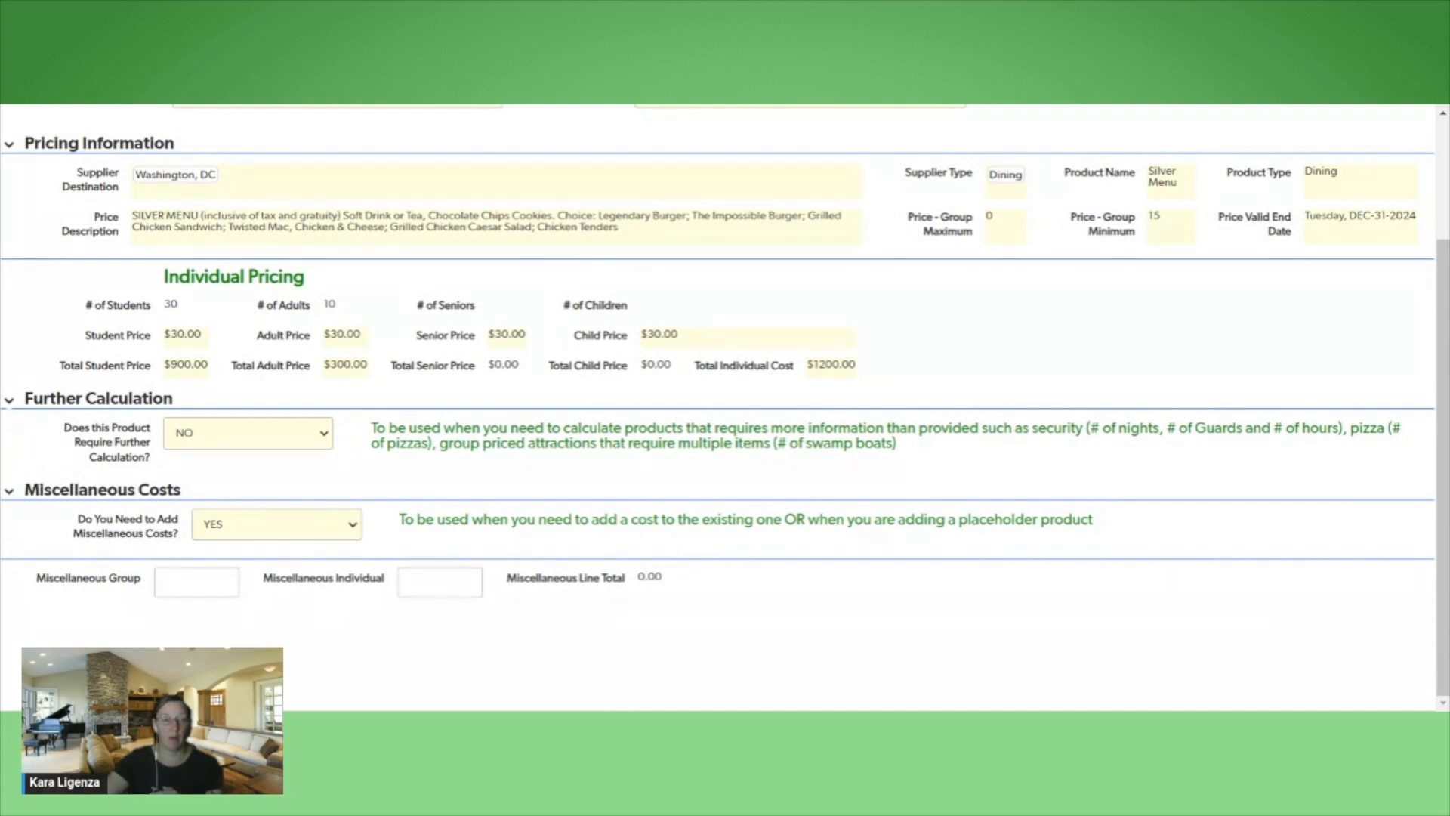
click(439, 582)
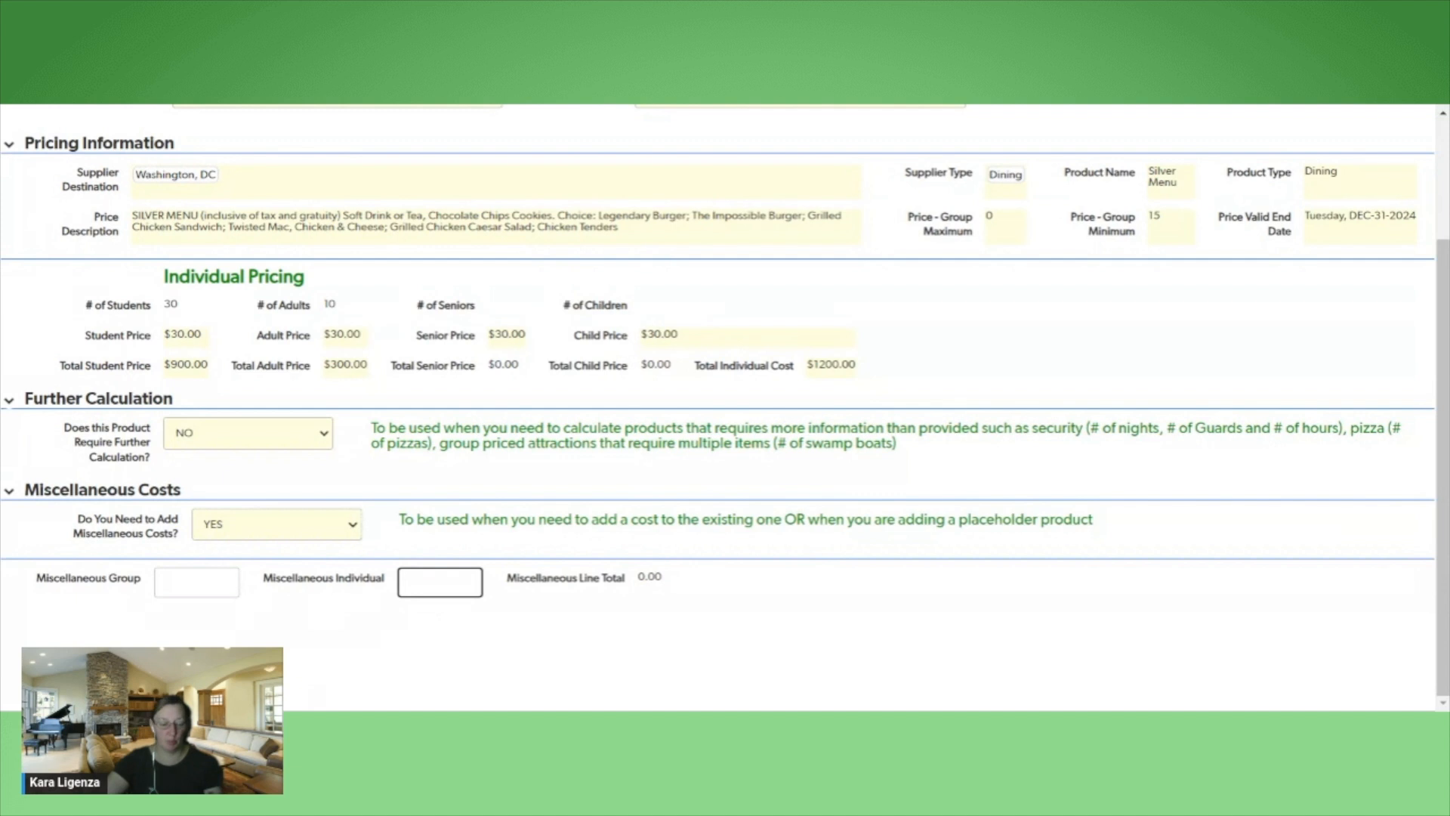
text(5.00)
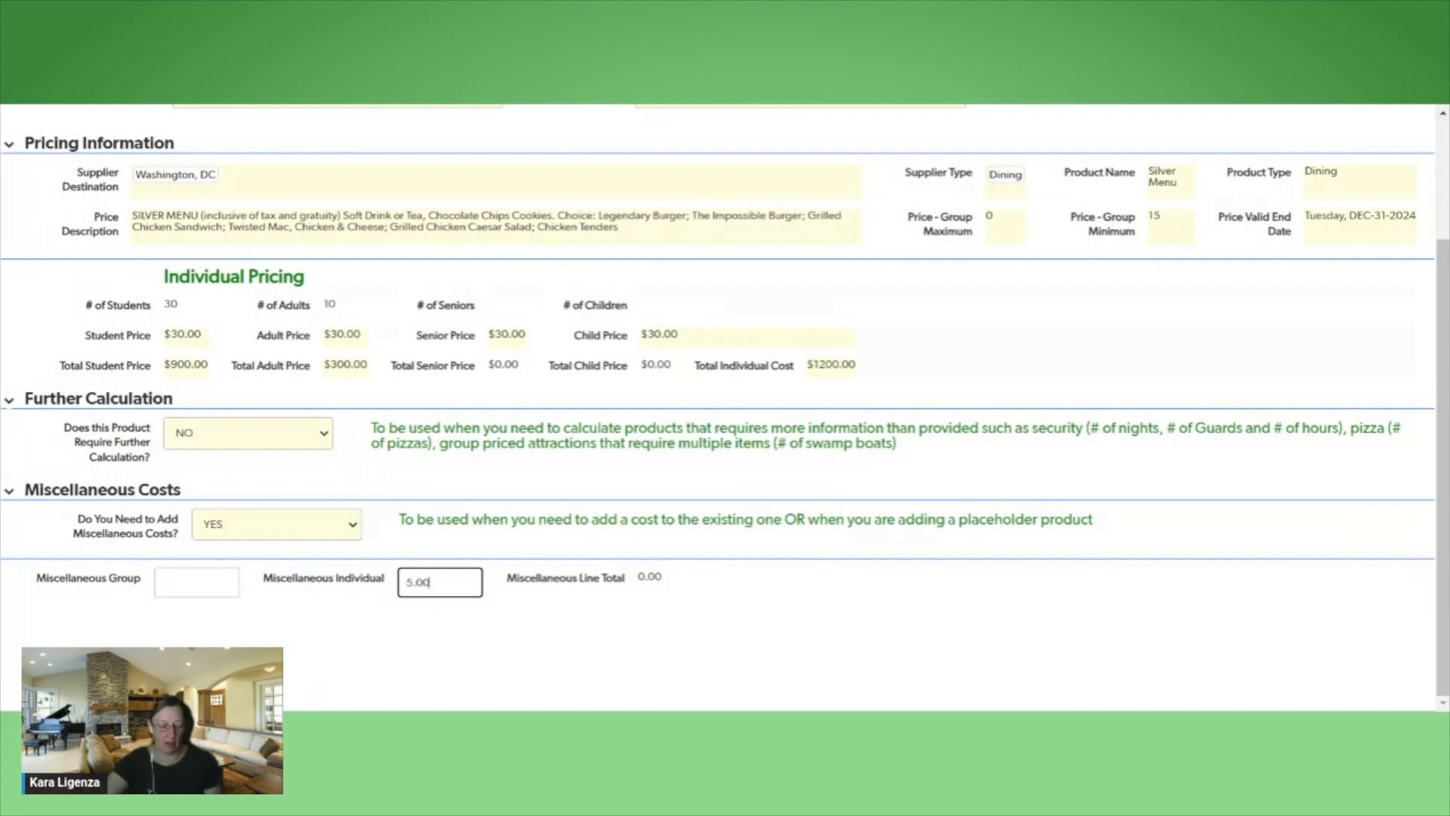
key(Tab)
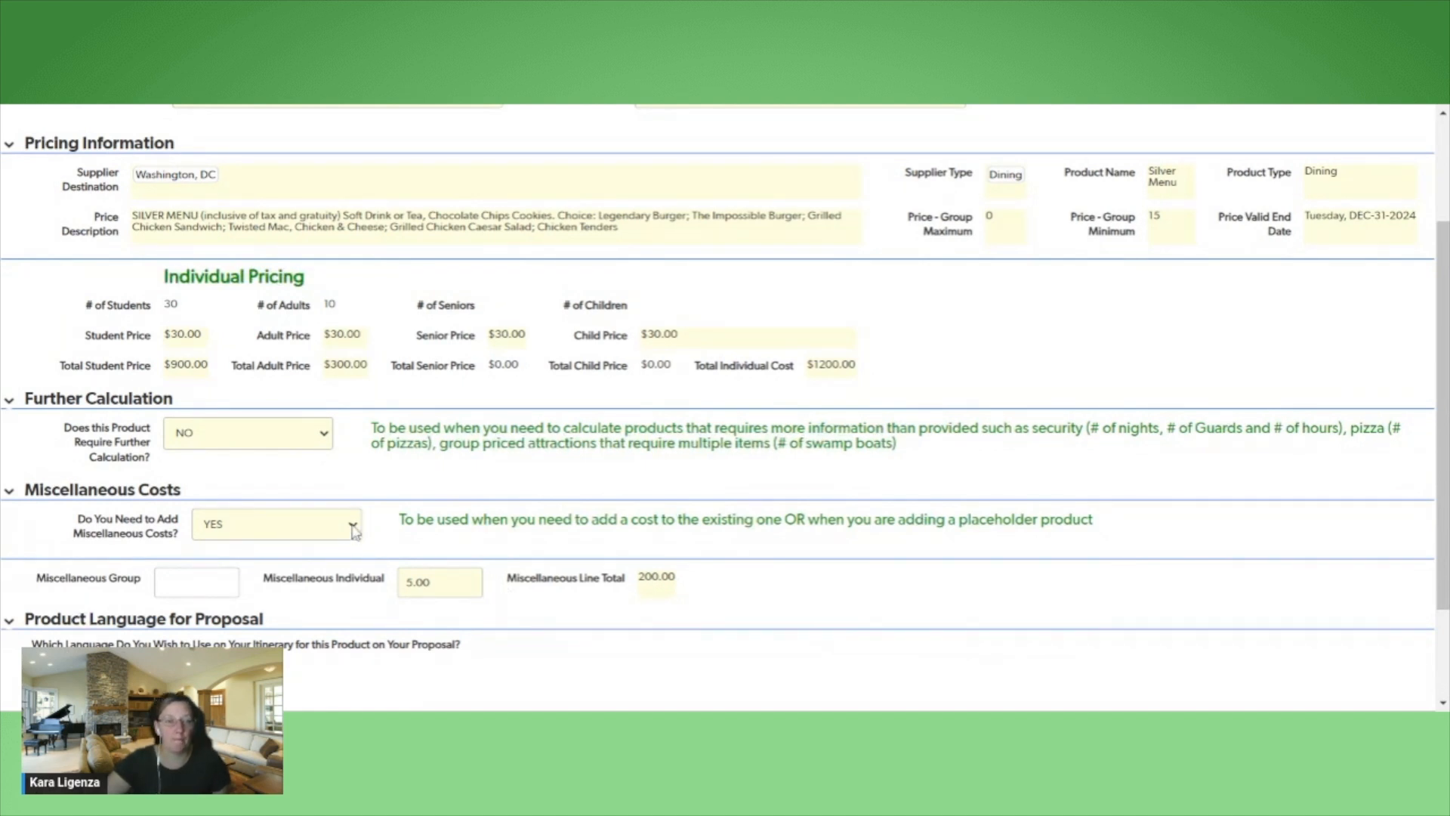
Try the Add My Own Language option for the product's itinerary wording on the proposal
scroll(922, 606, down, 1)
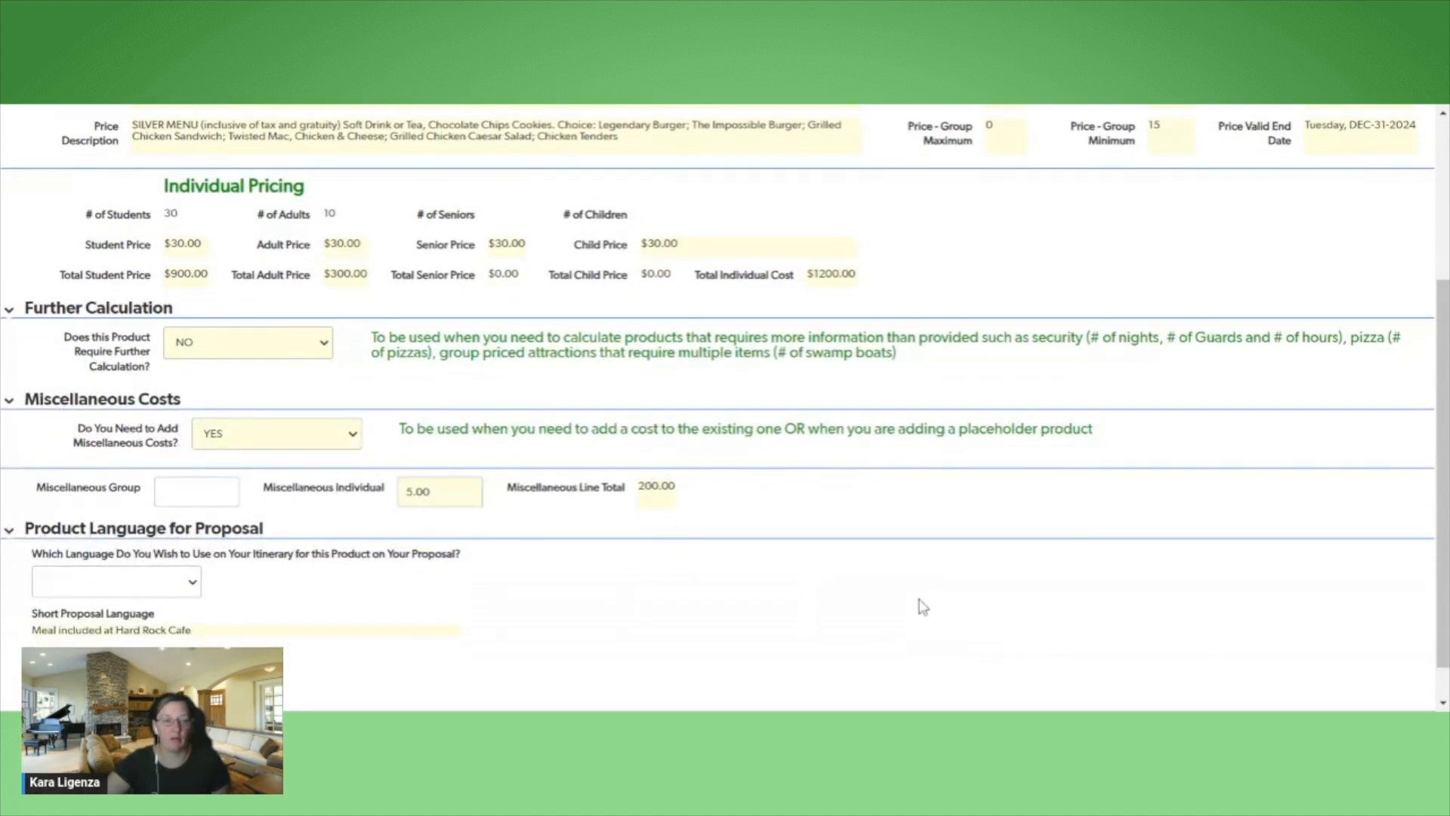
scroll(922, 607, down, 1)
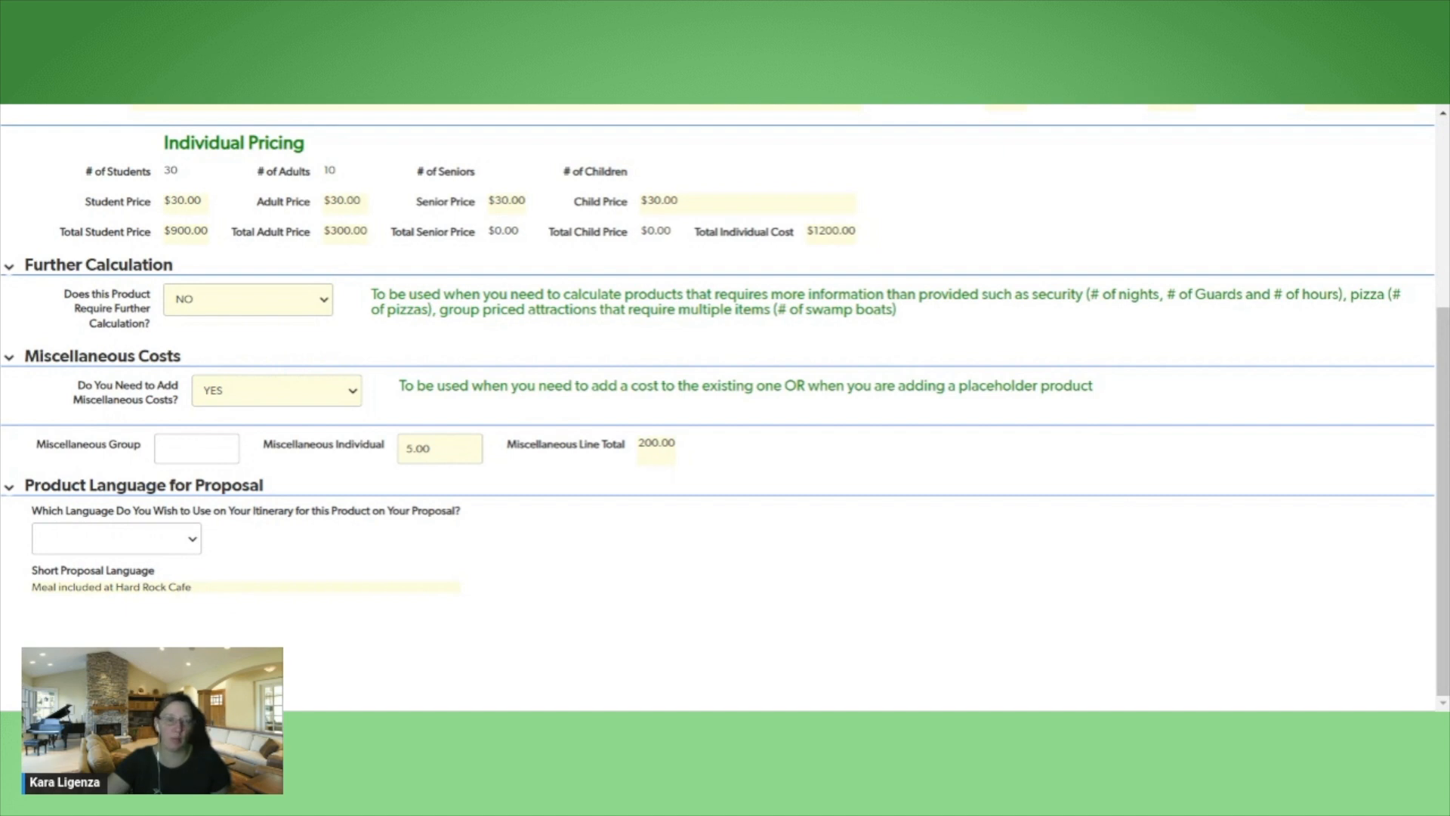
click(188, 563)
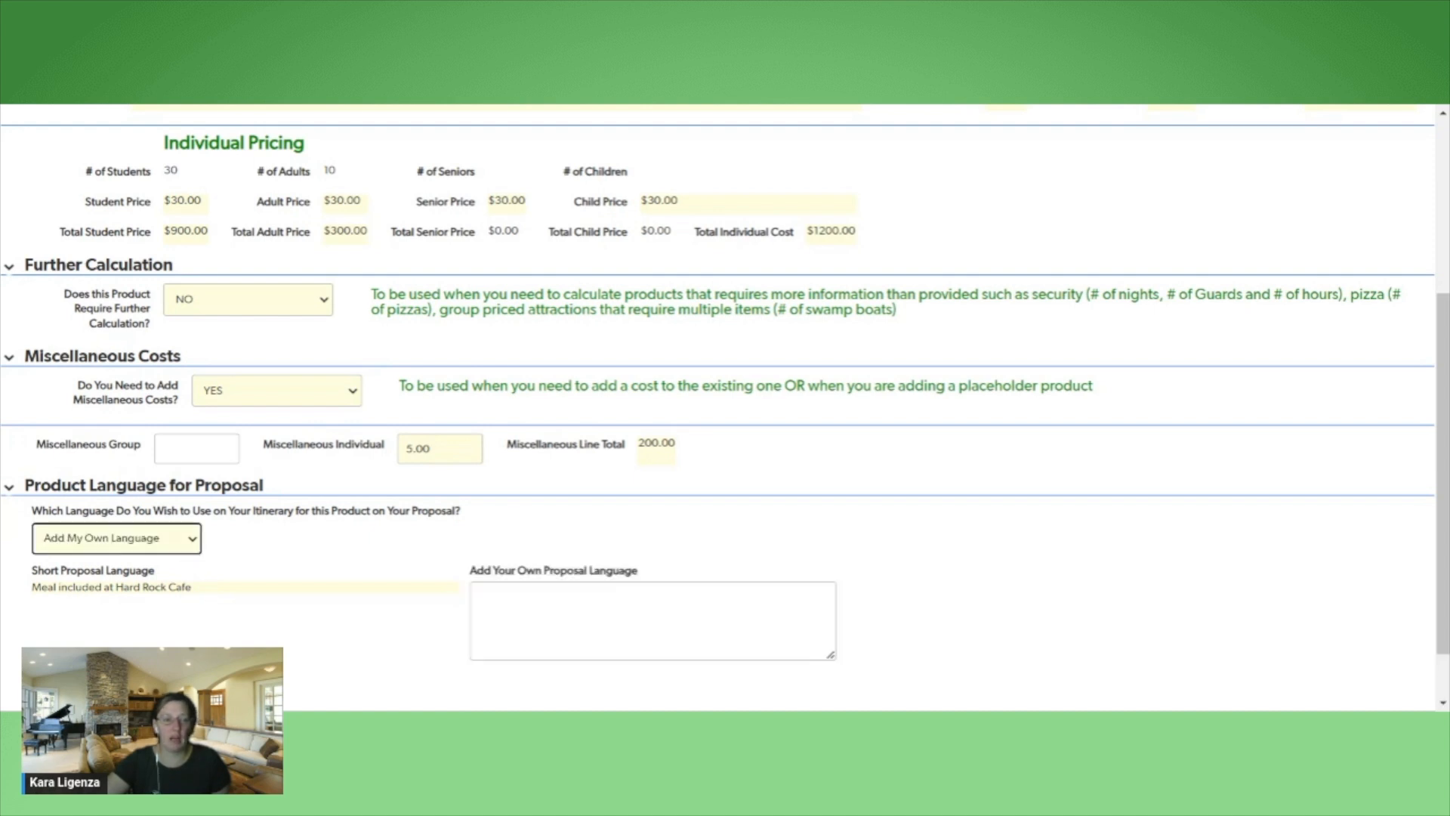
click(599, 642)
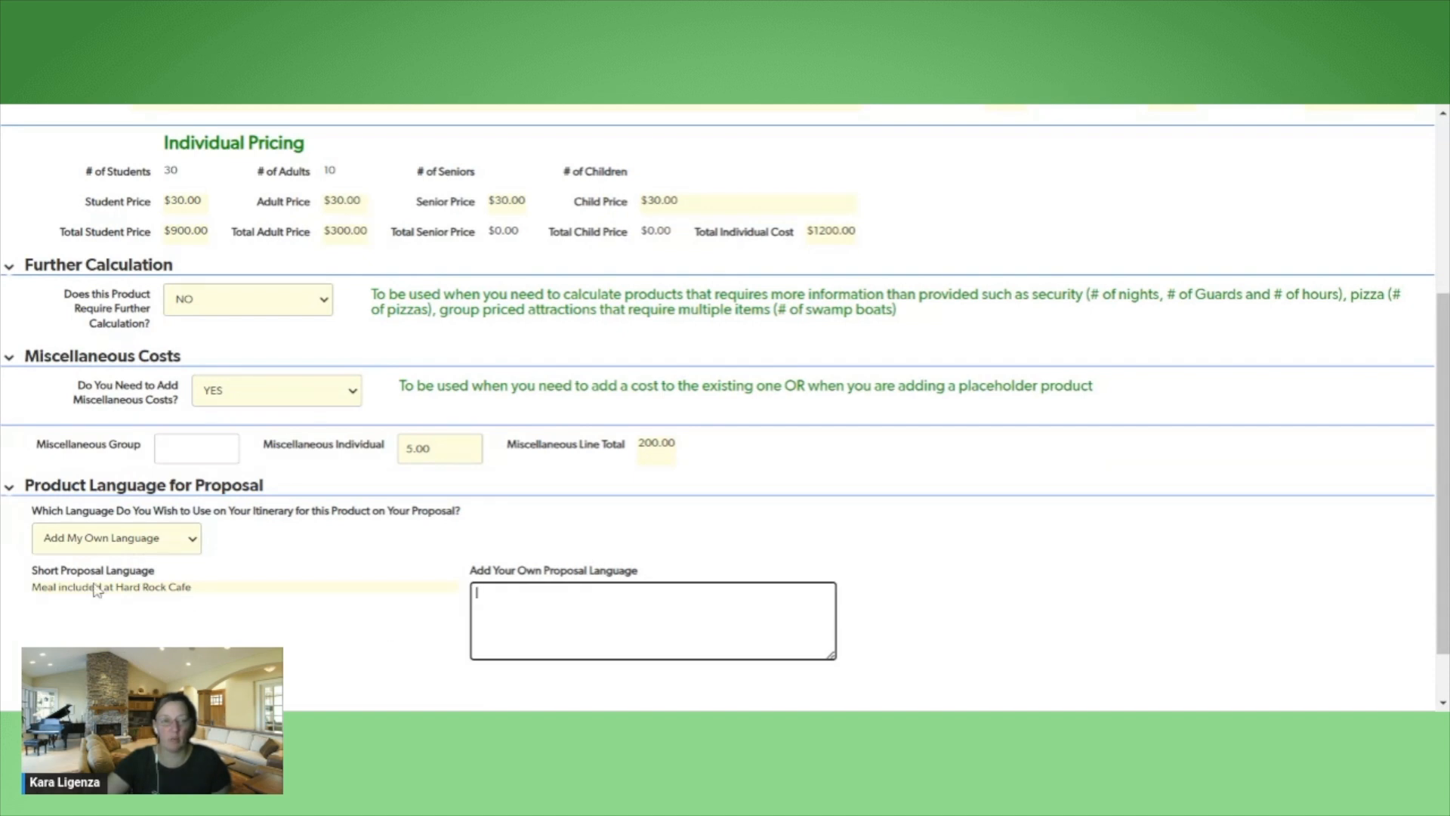
Choose Short Proposal Language for the product's itinerary wording and set its addition as a proposal inclusion to NO
click(194, 537)
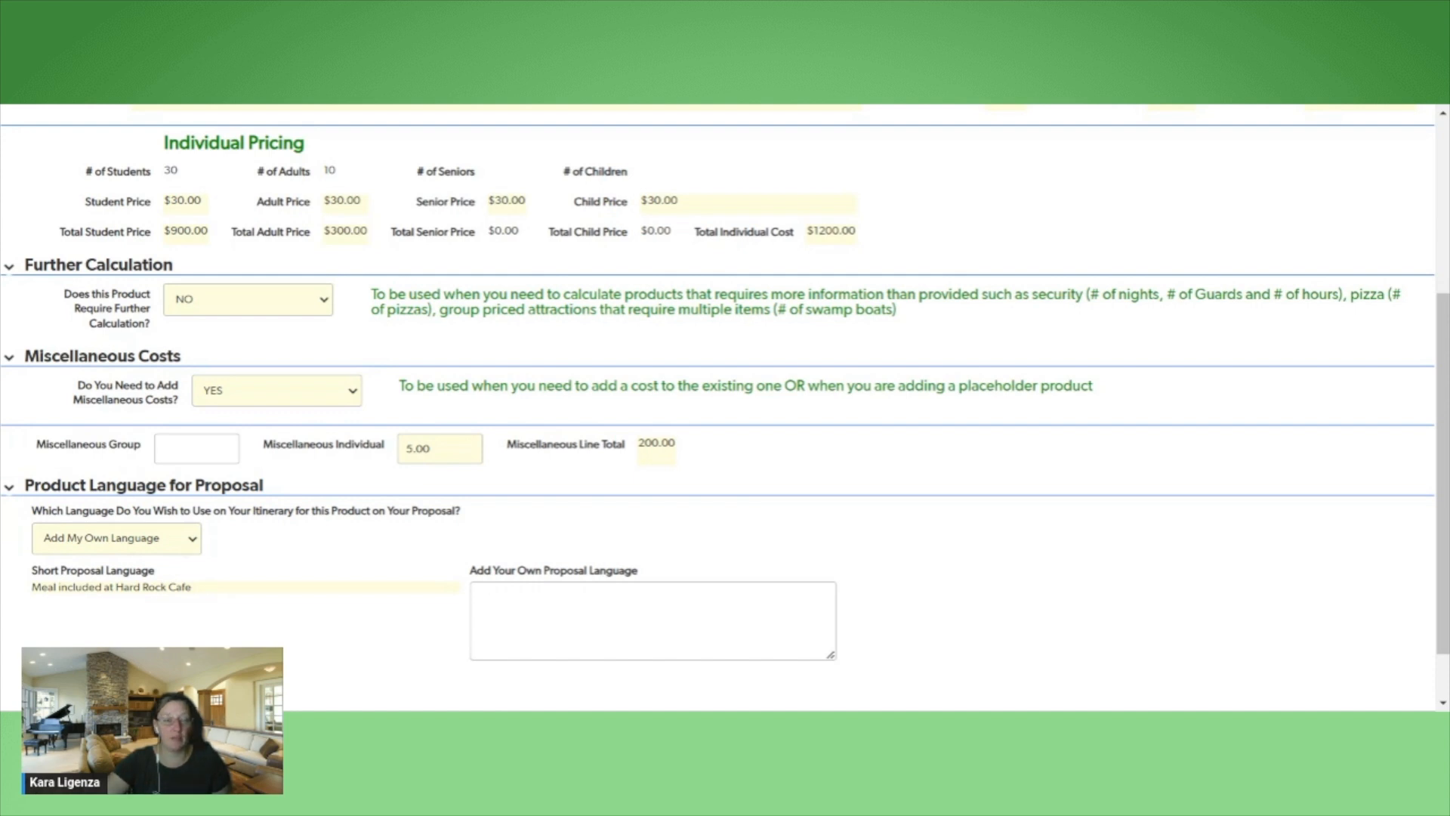
click(106, 575)
scroll(521, 611, down, 1)
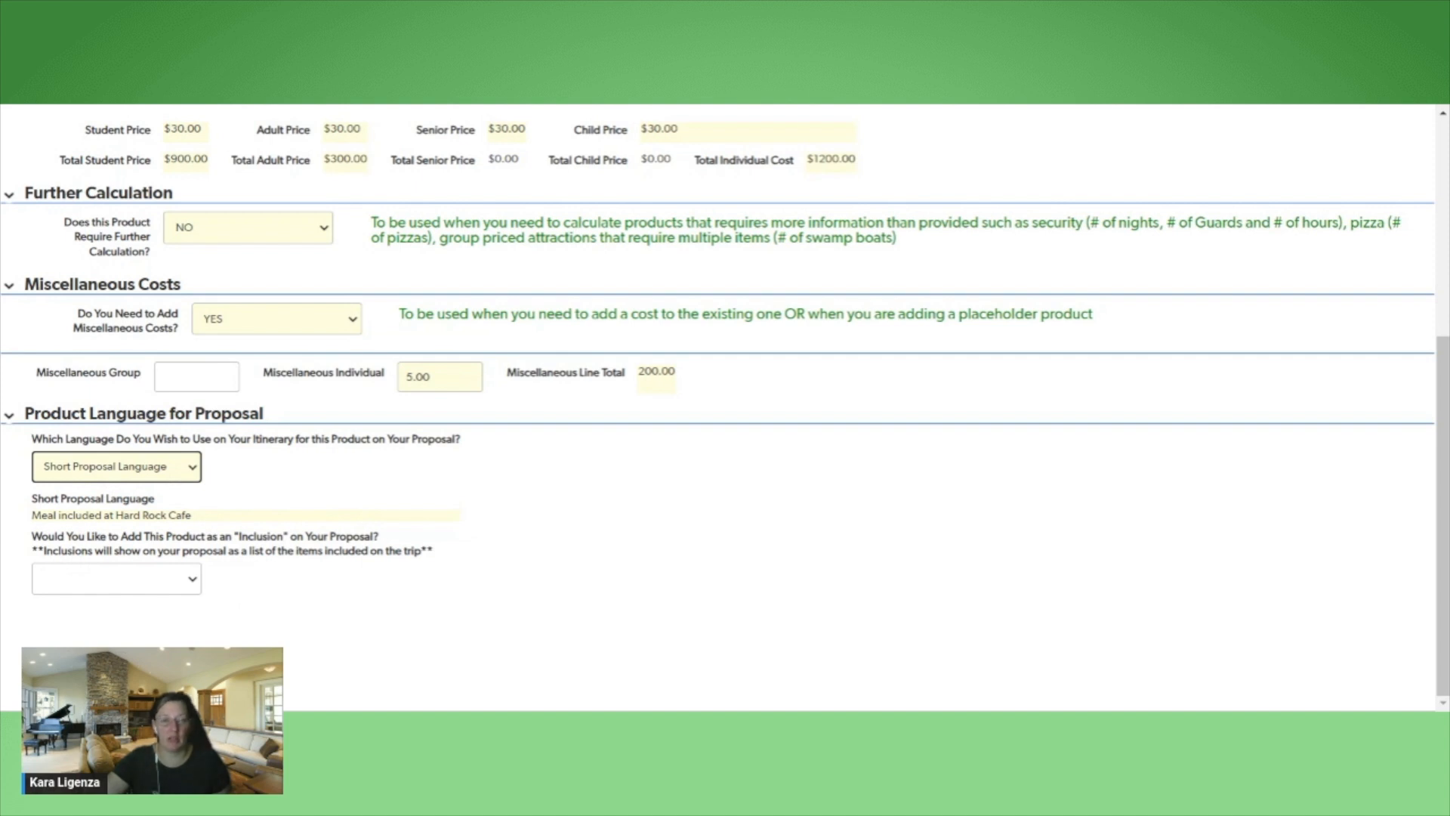
click(200, 584)
click(183, 597)
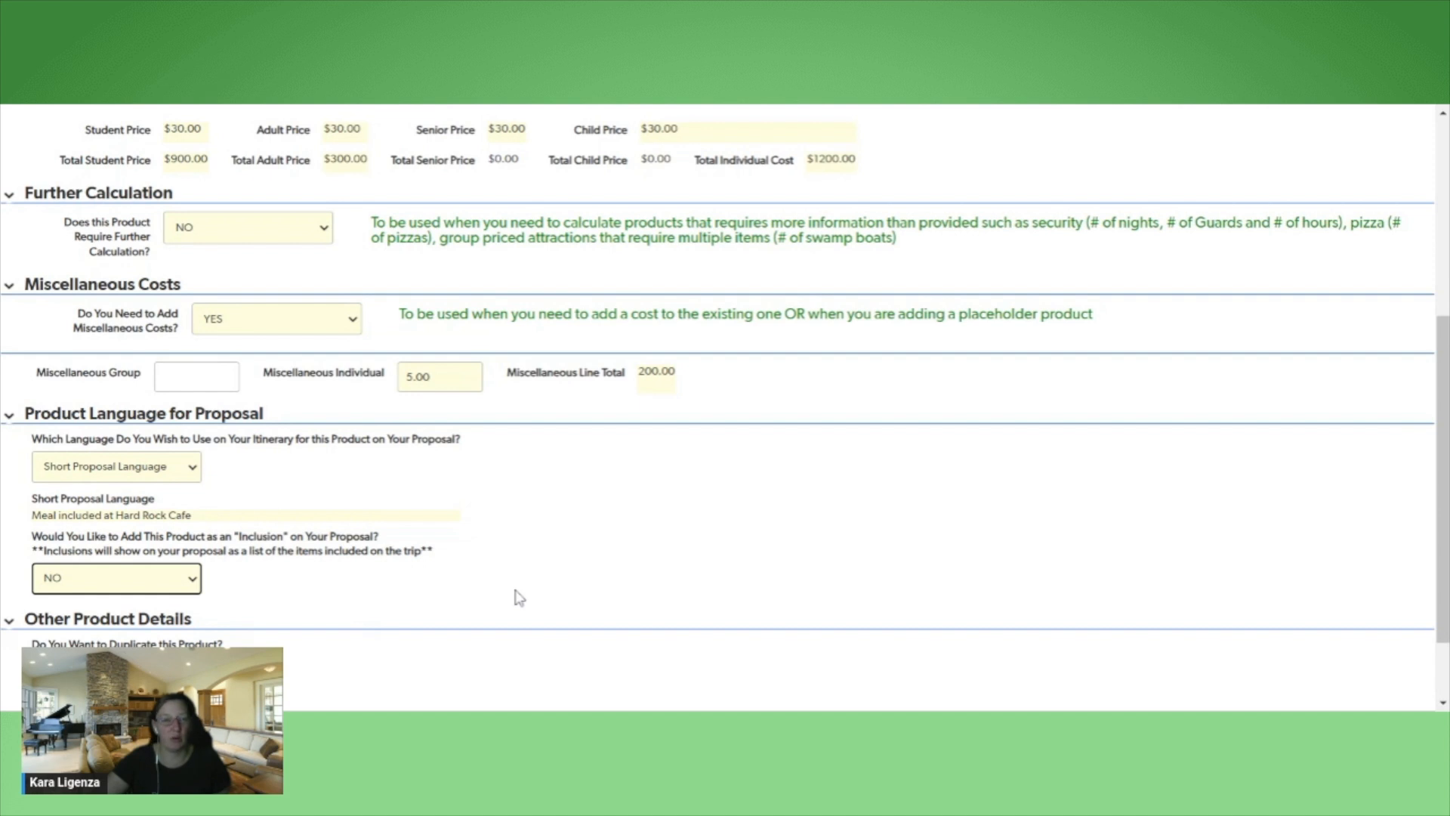
Set the product duplication option to NO in the other product details
scroll(520, 598, down, 2)
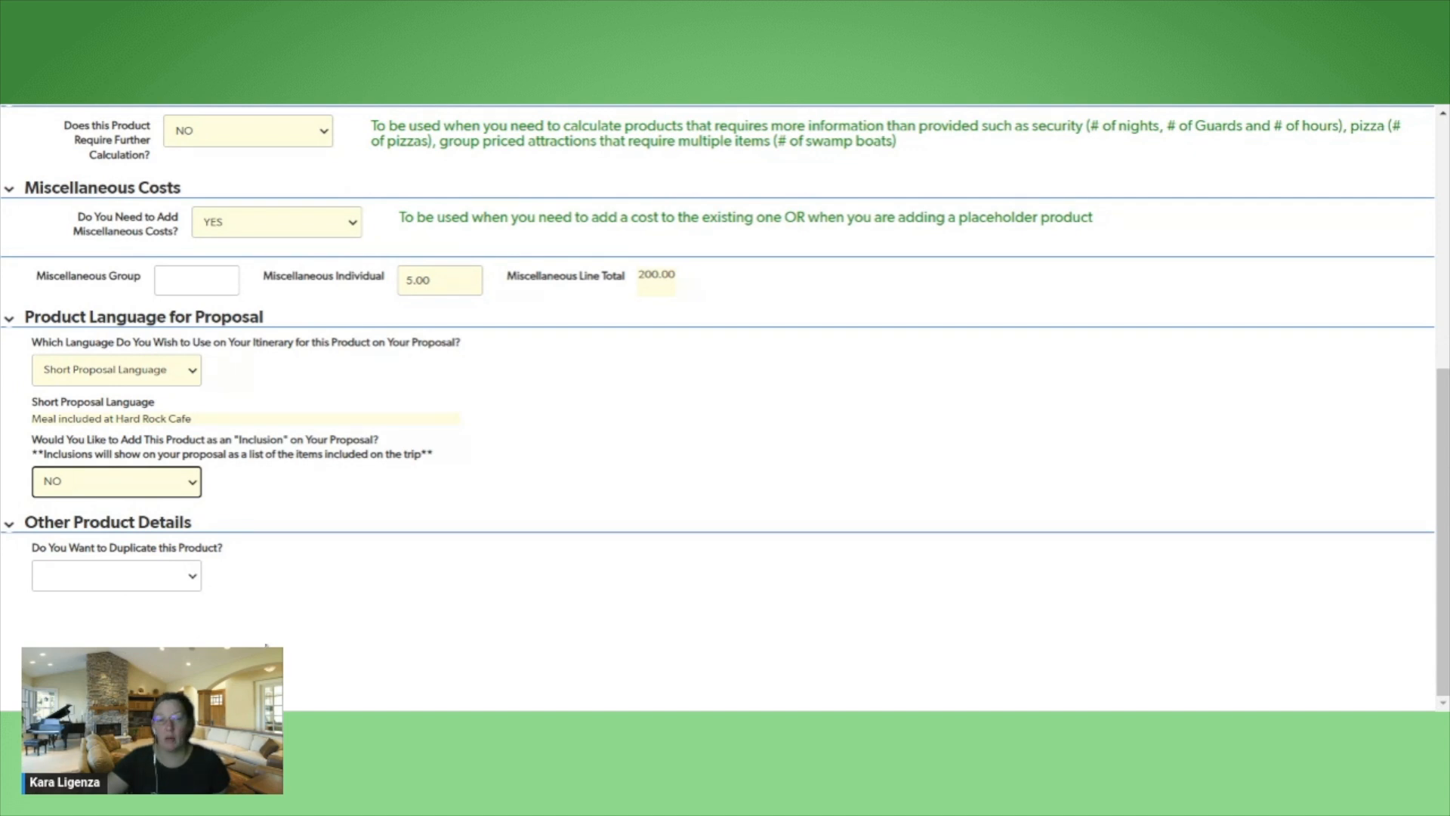
click(191, 582)
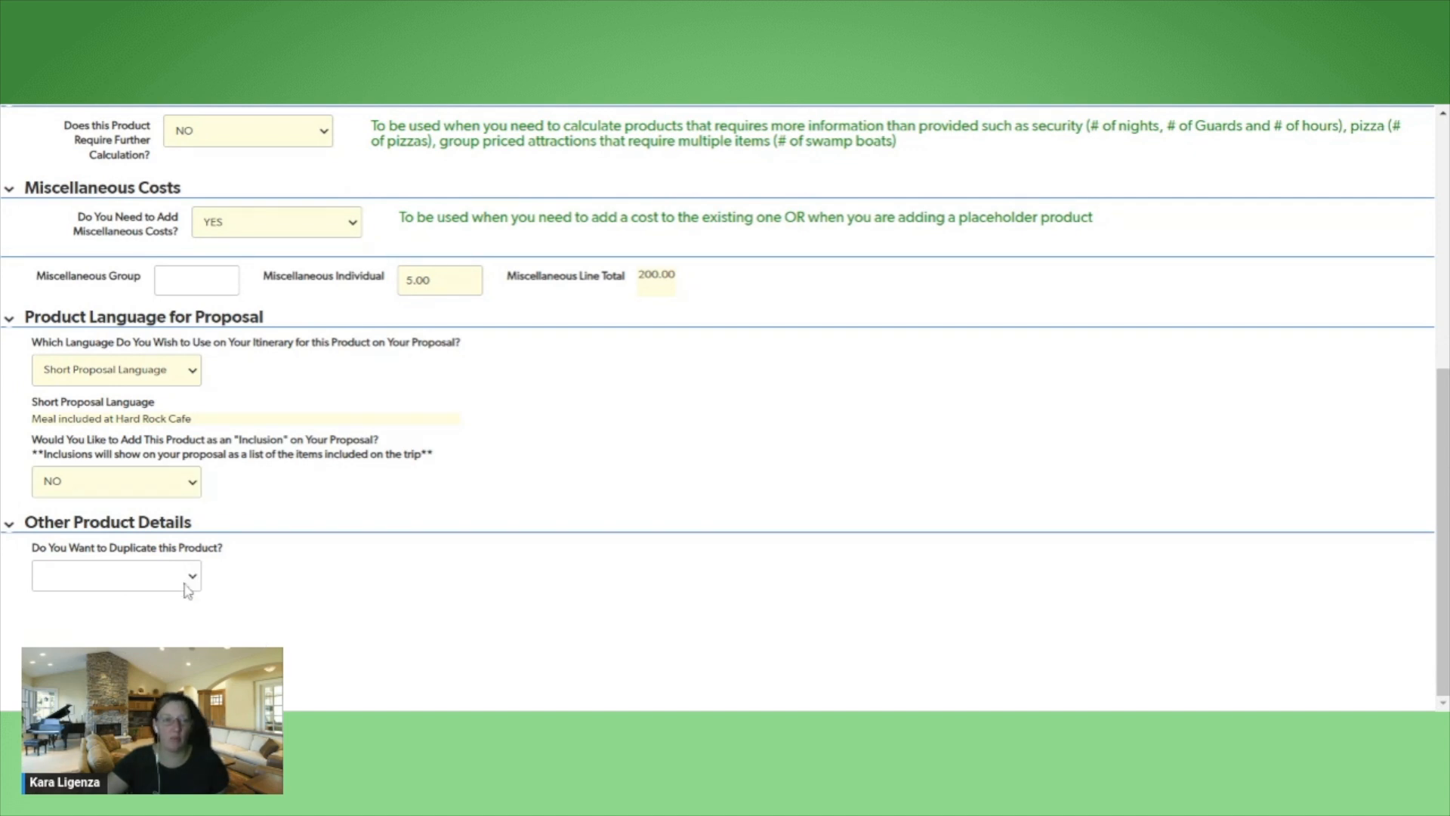
click(153, 642)
Set adding product notes to YES and enter "Added $5 per person to cover gratuity" as the product notes for operations
scroll(544, 602, down, 1)
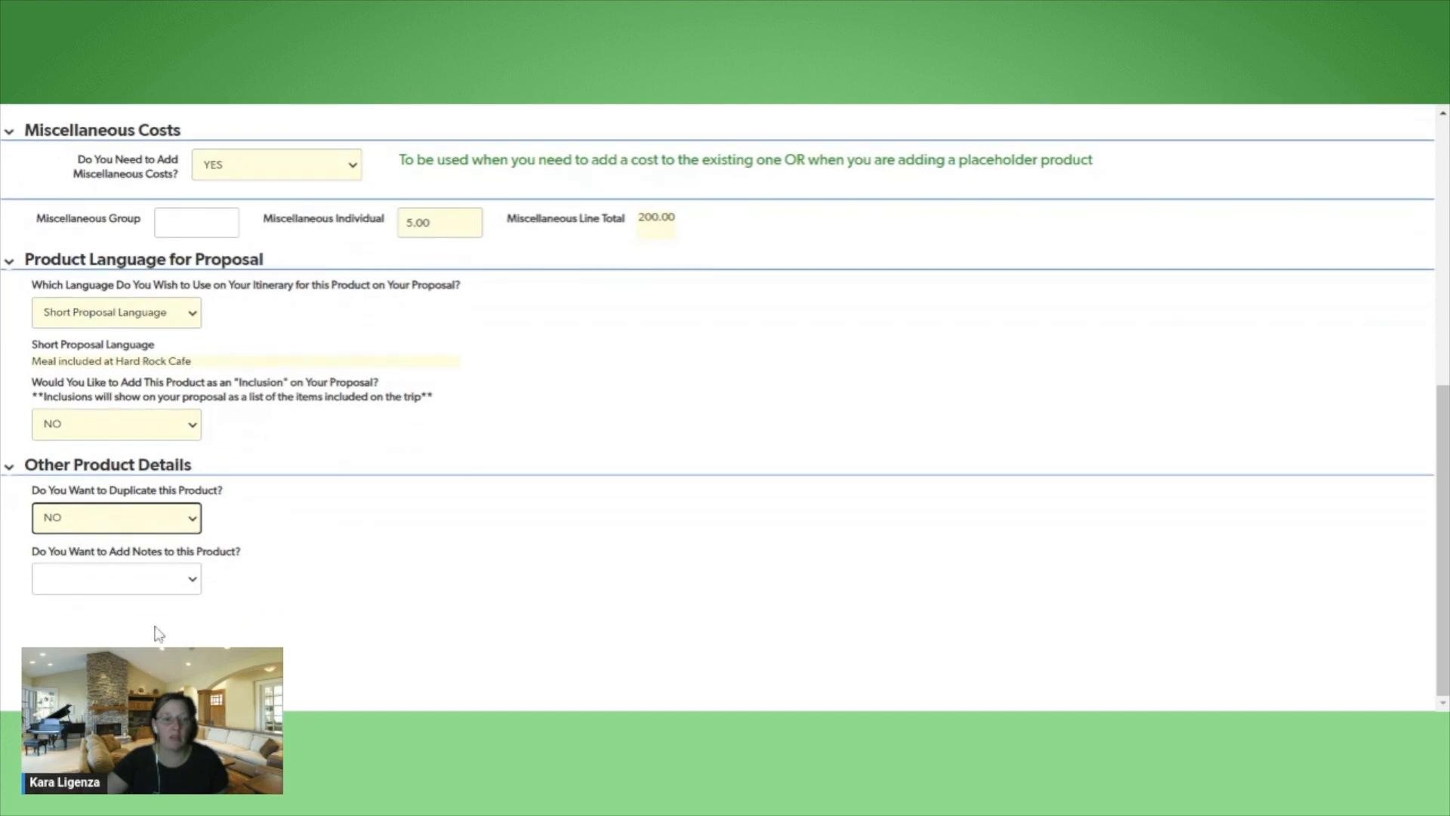
click(194, 581)
click(184, 608)
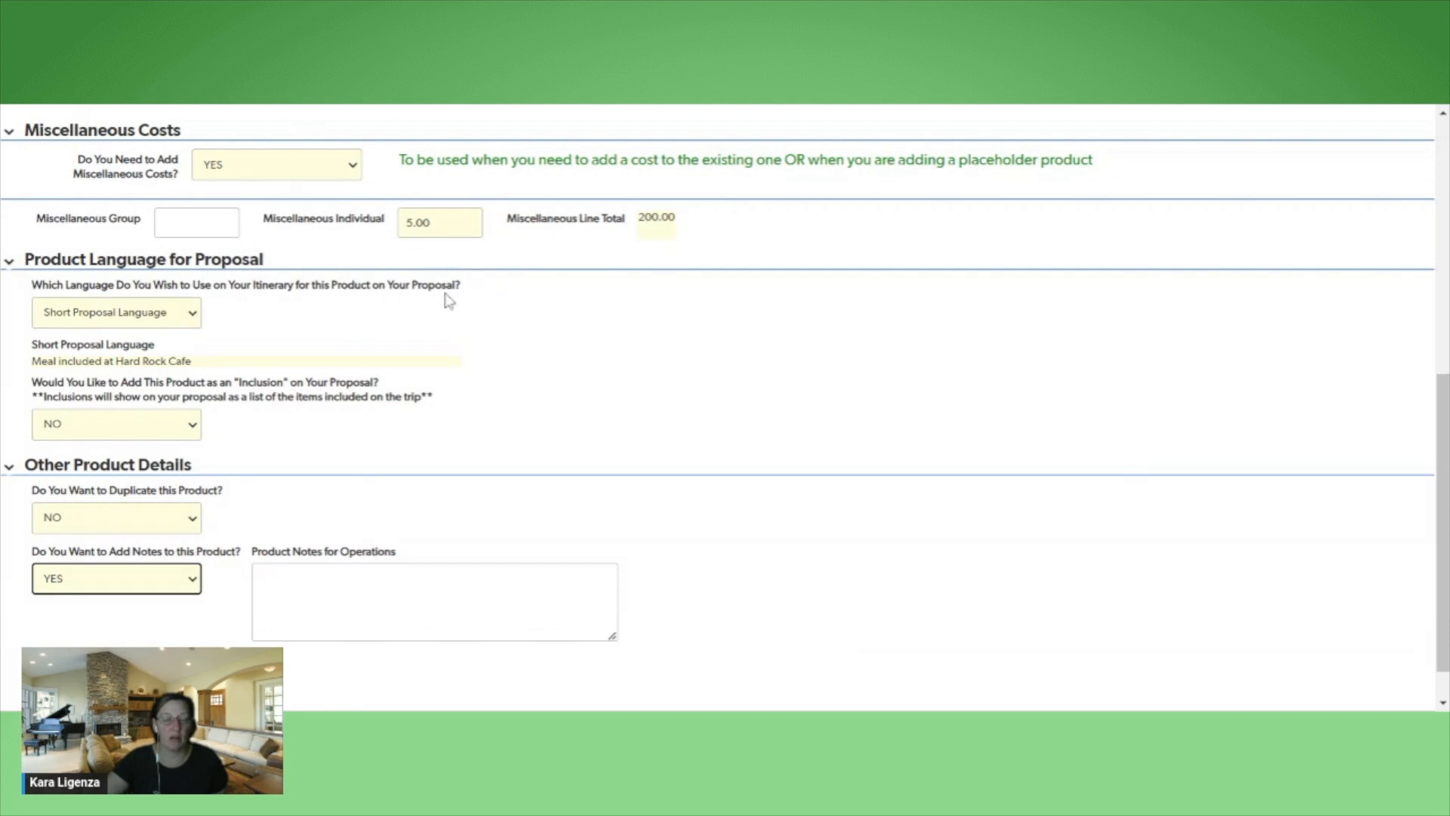
click(362, 596)
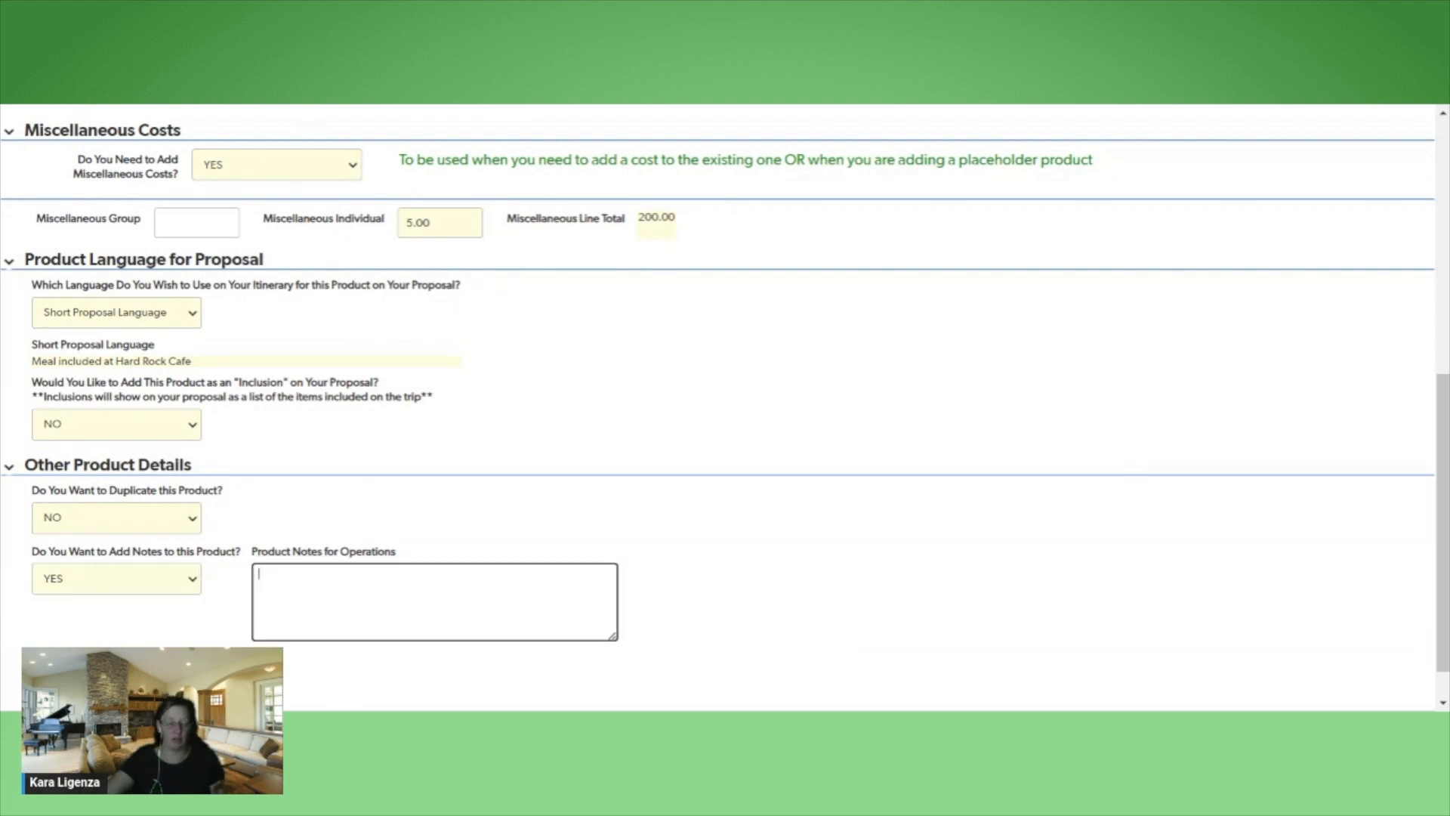
text(Added)
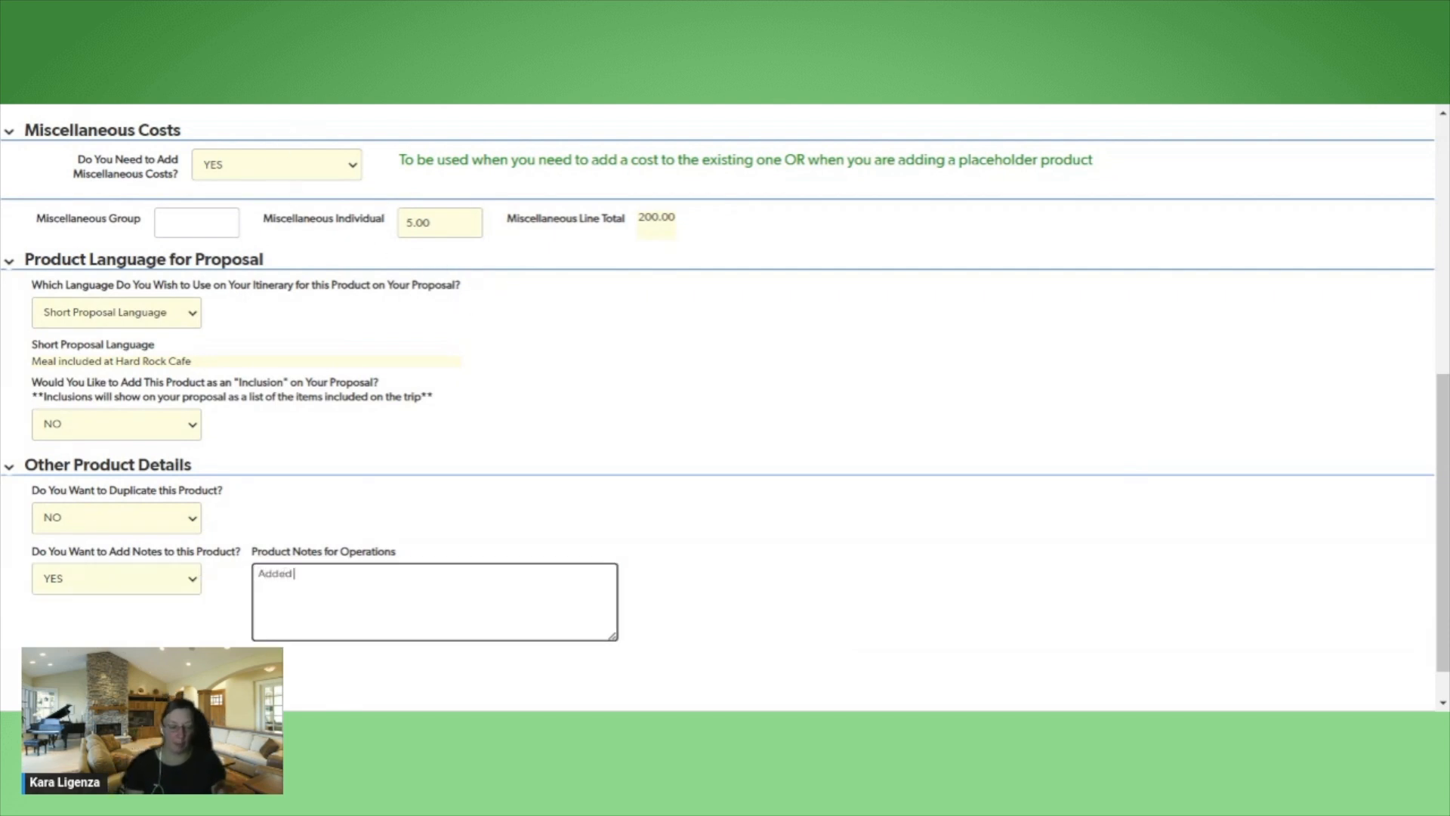
text( $5 per pe)
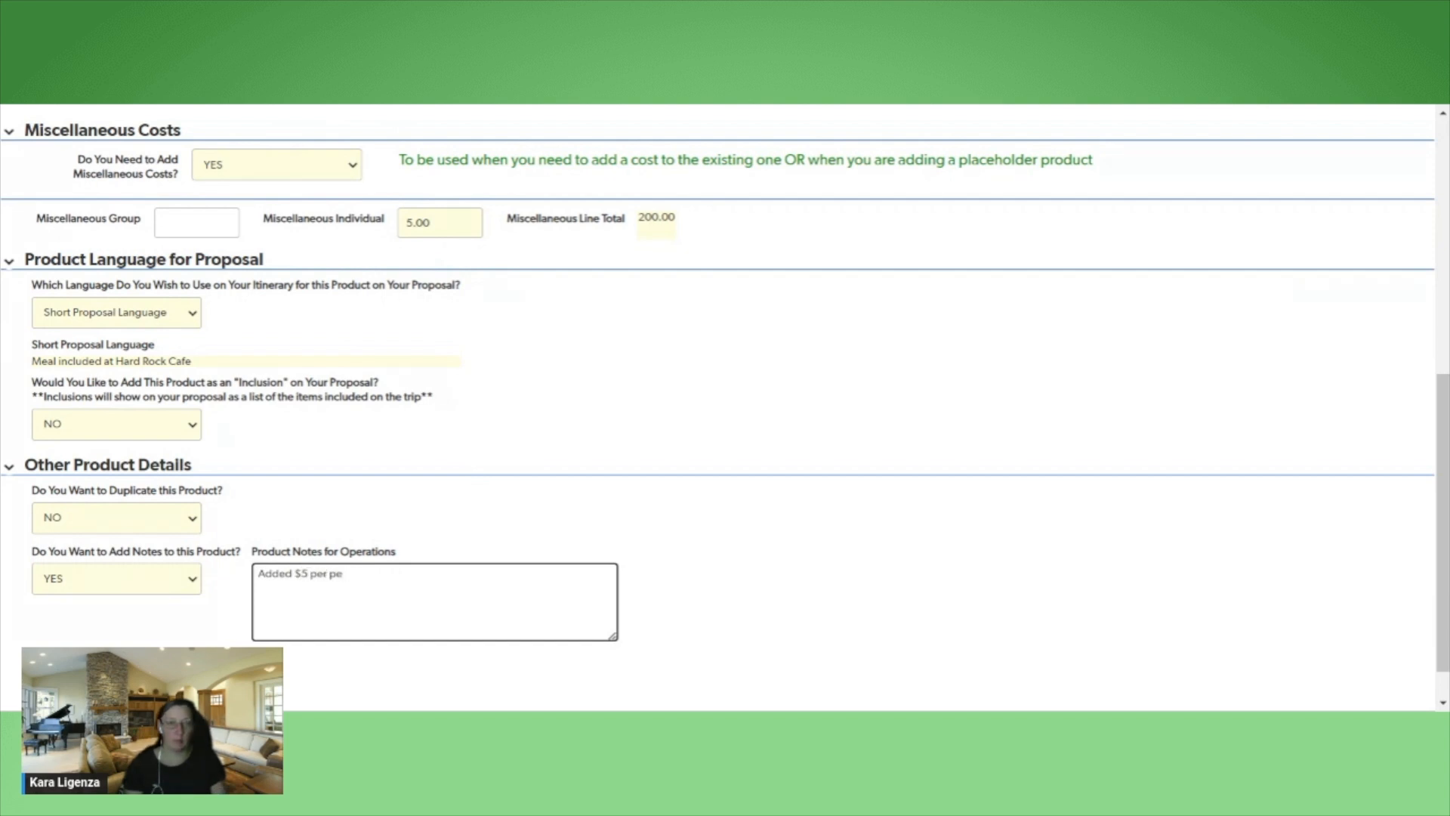
text(sson to cover )
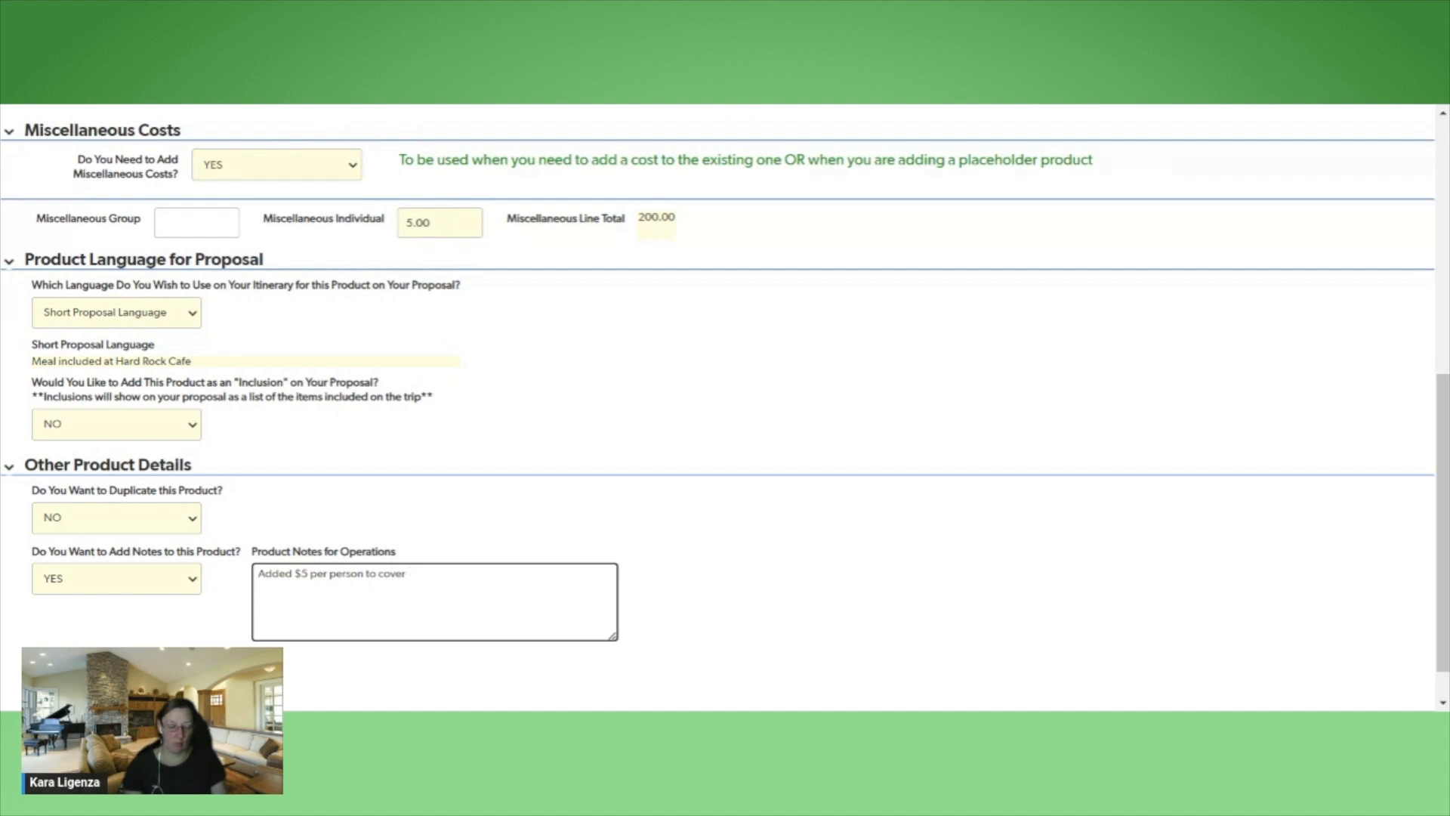
text(gratuity)
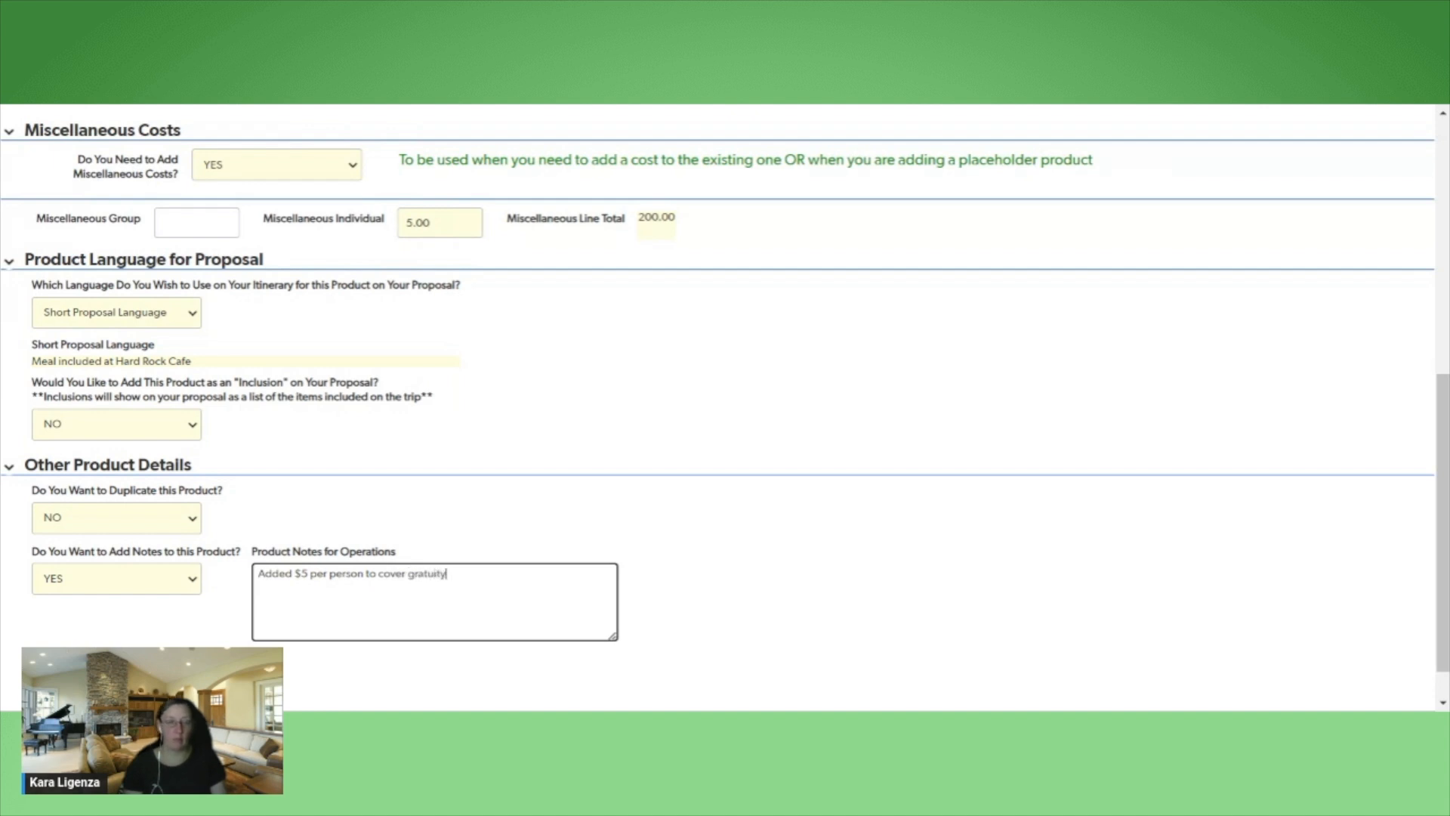
scroll(865, 596, down, 1)
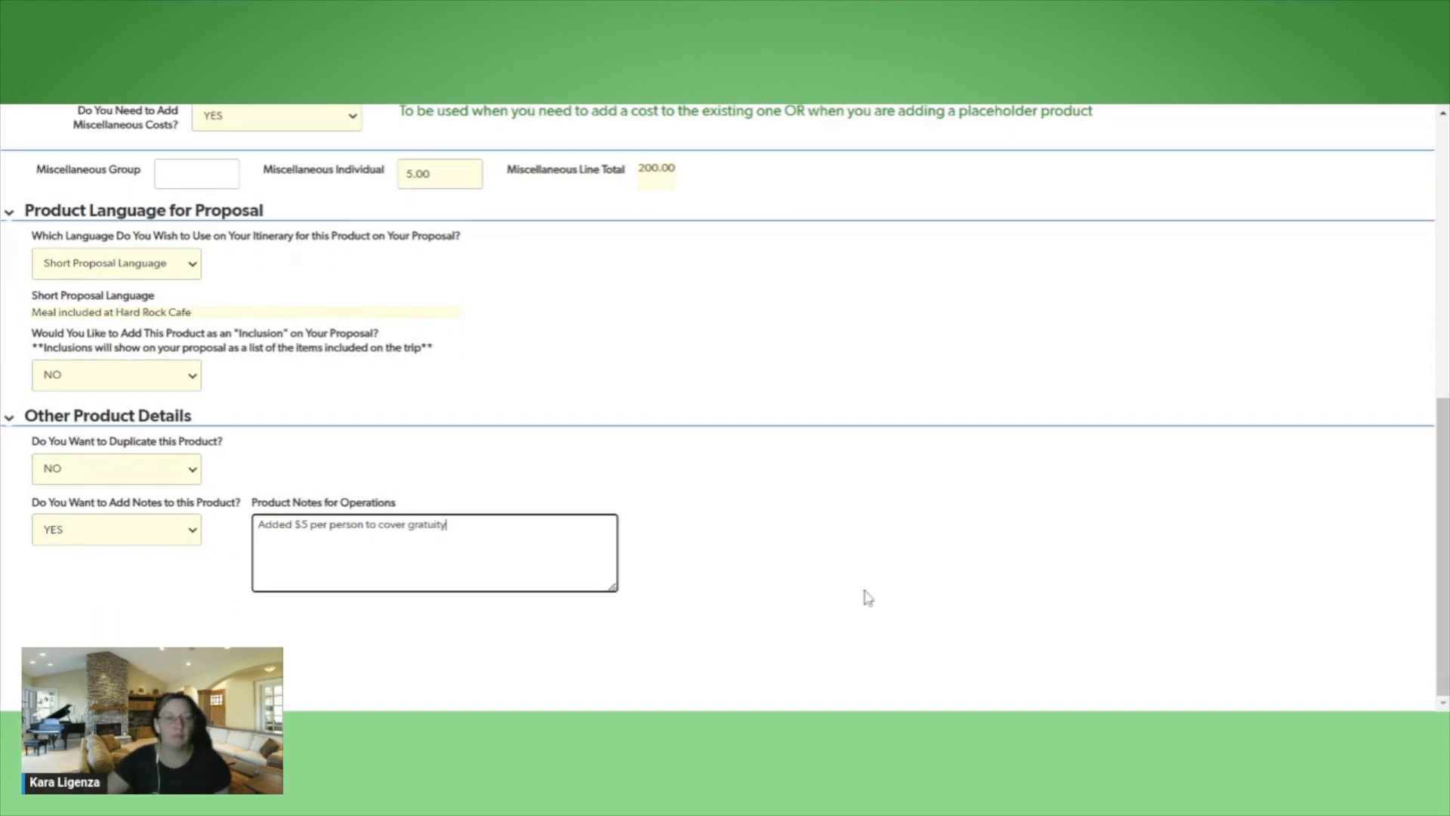
click(865, 593)
Save the completed dining product and continue past the proposal's list of existing trip products
scroll(865, 592, down, 3)
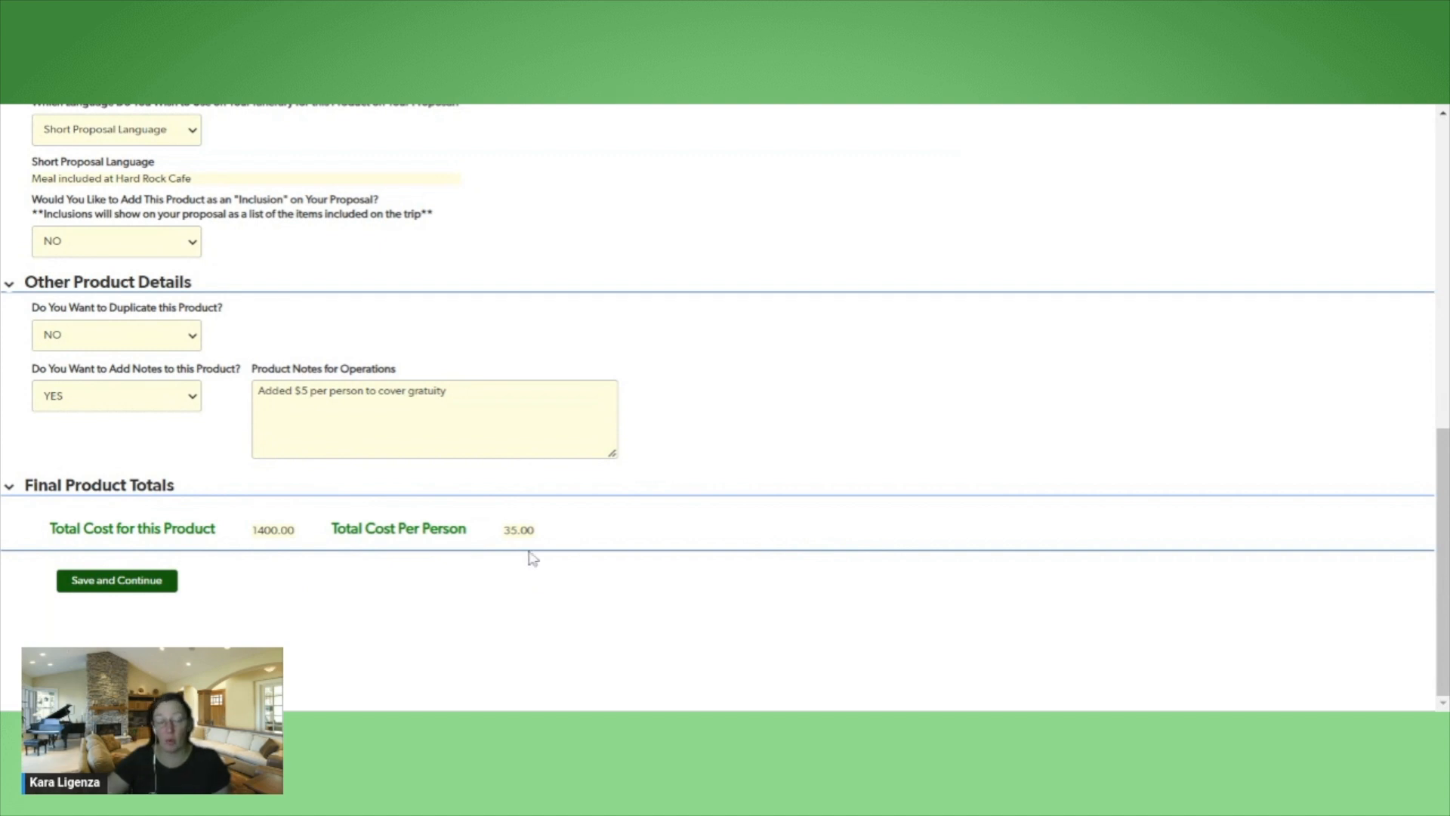
click(114, 582)
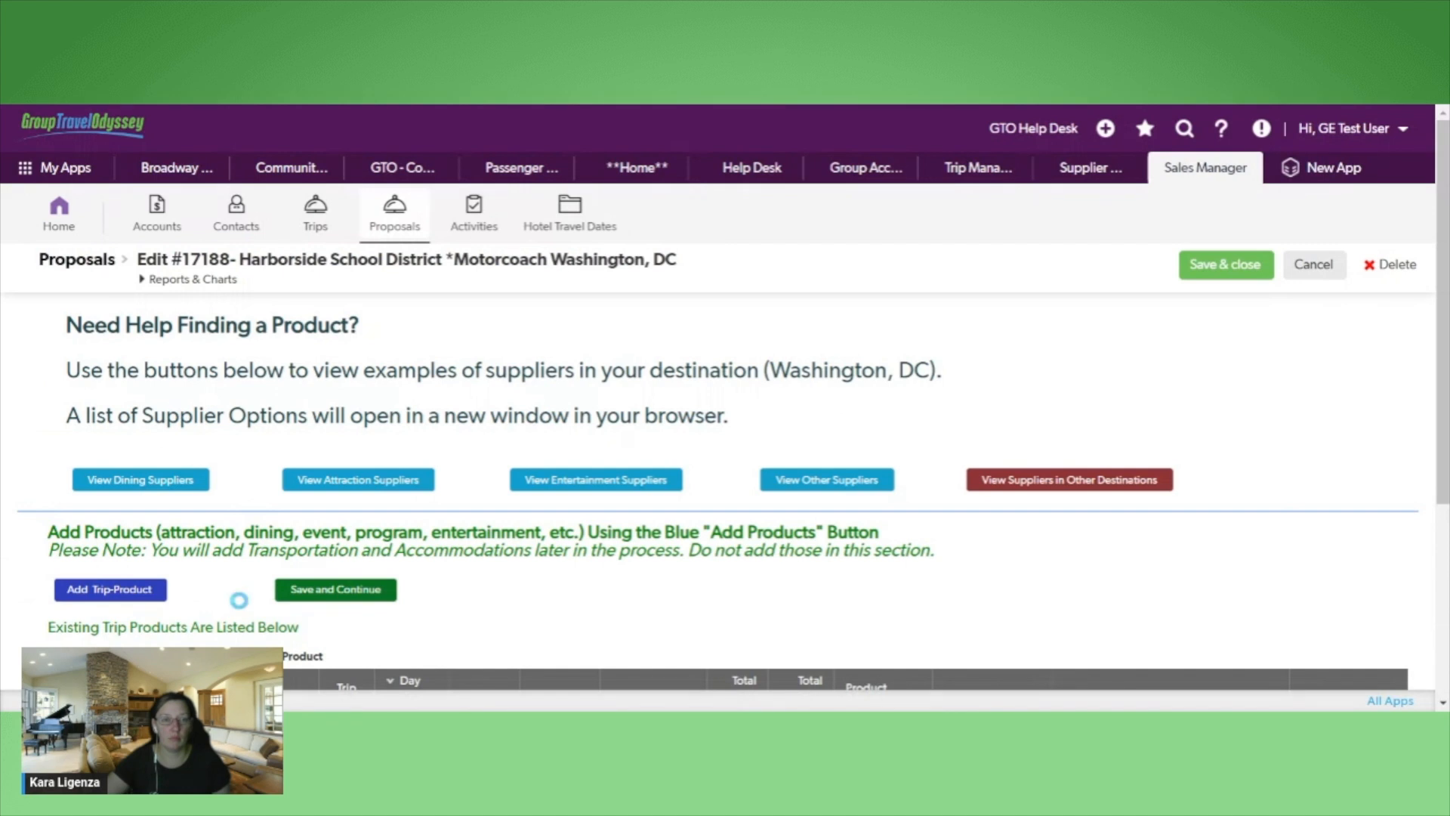
scroll(834, 609, down, 1)
scroll(834, 612, down, 2)
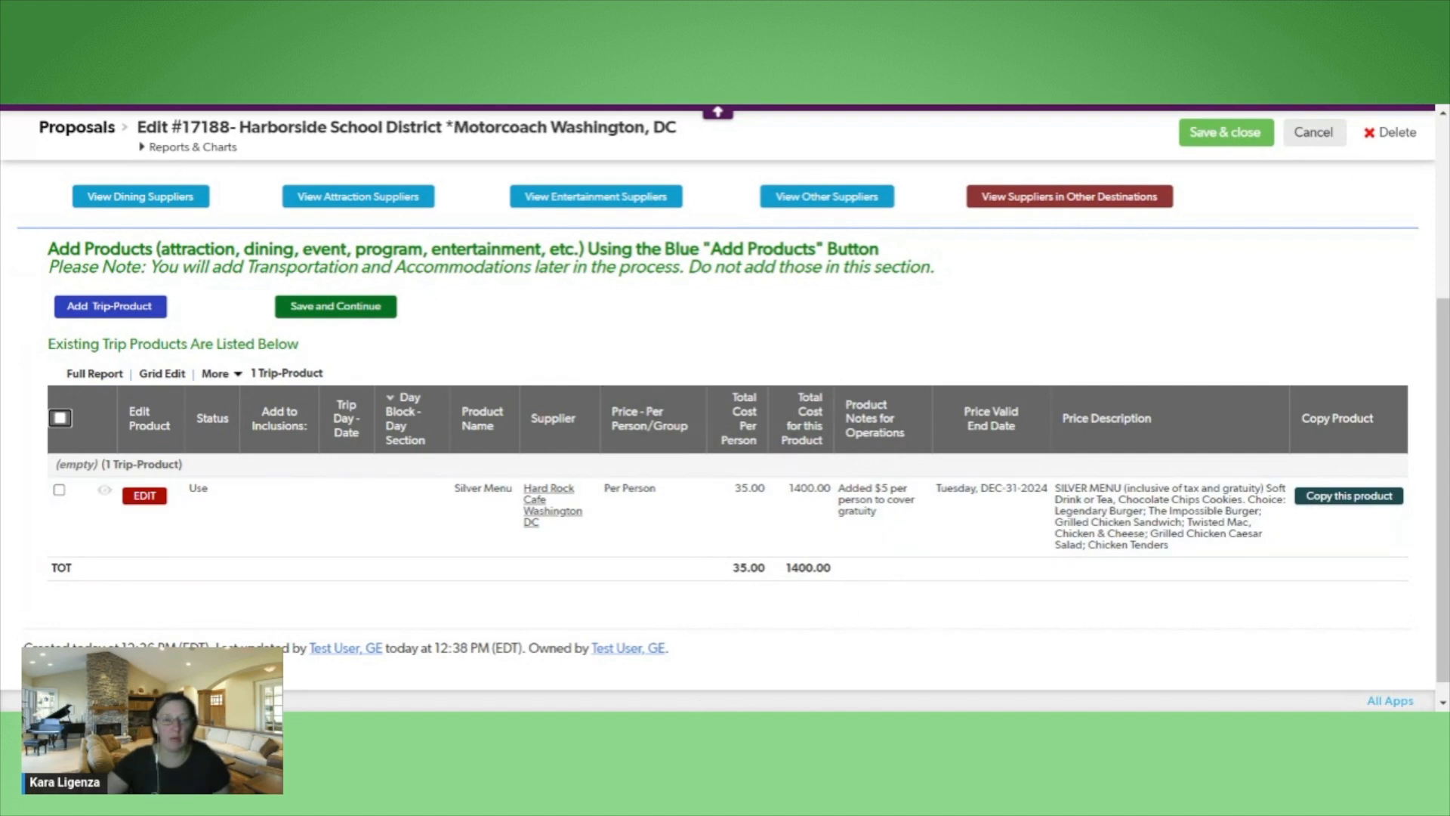
click(336, 319)
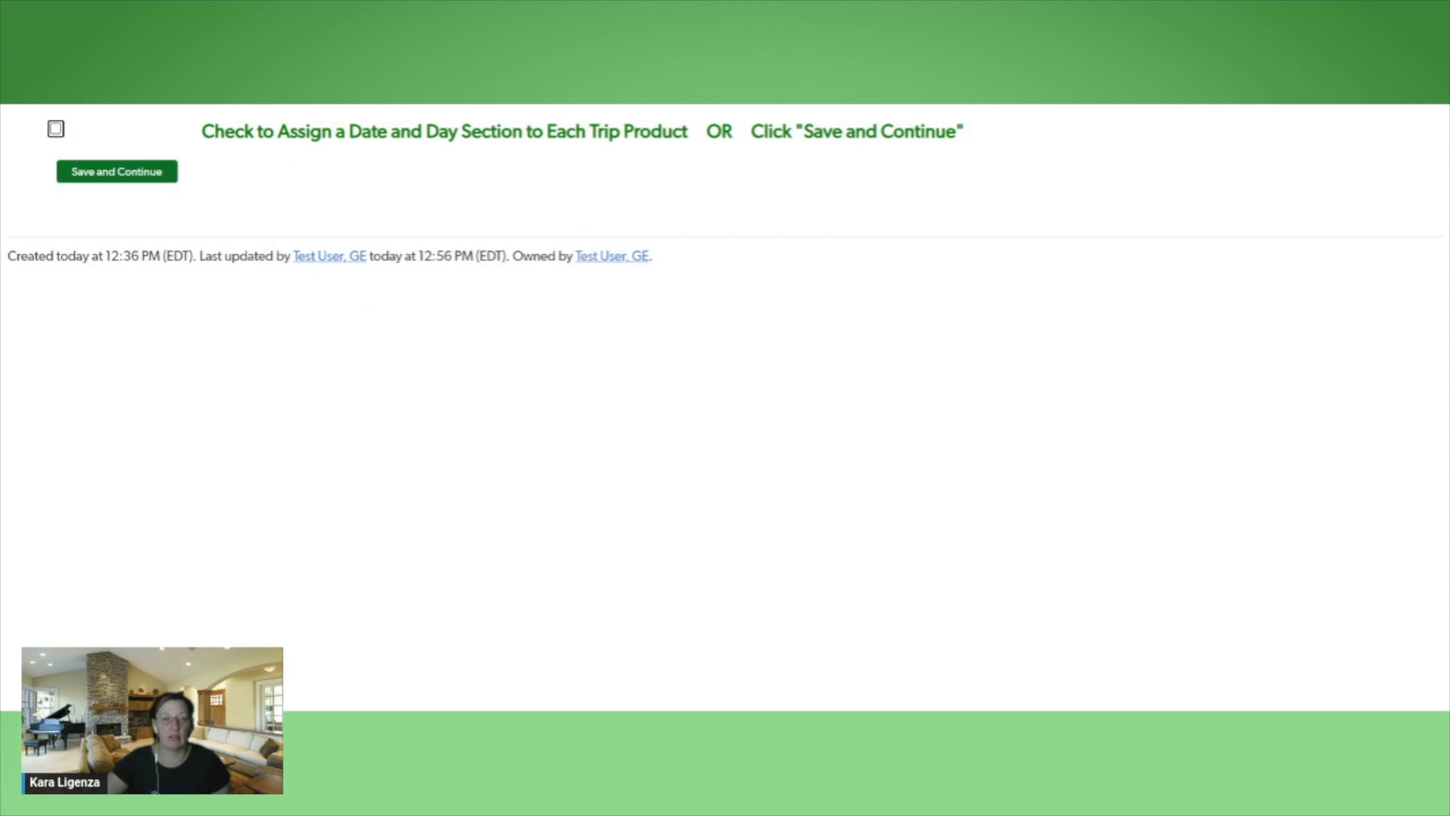
Enable date and day section assignment and set the Hard Rock Cafe product's trip day to Friday, SEP-13-2024 - 1st Day
click(56, 129)
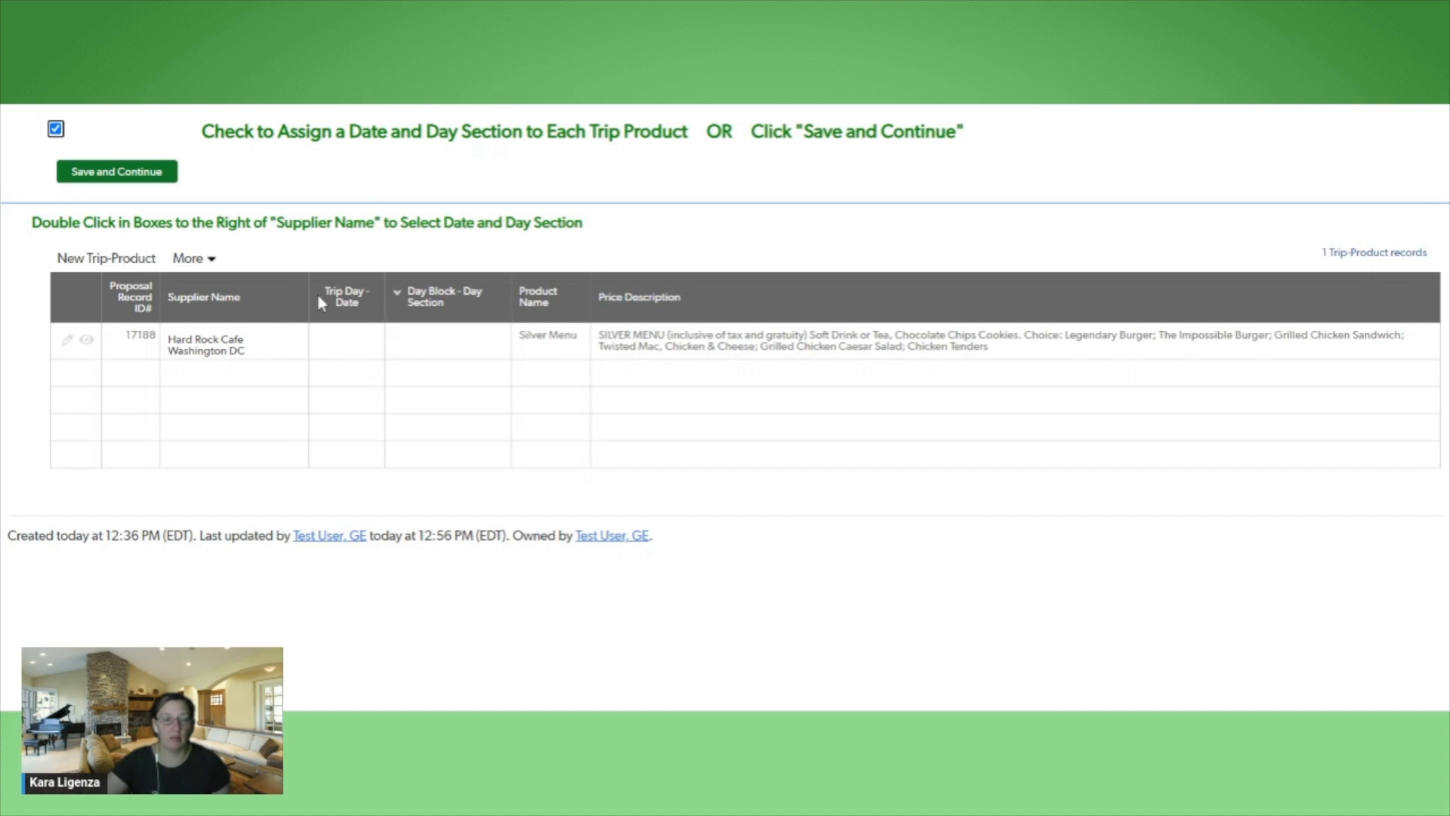
double_click(343, 354)
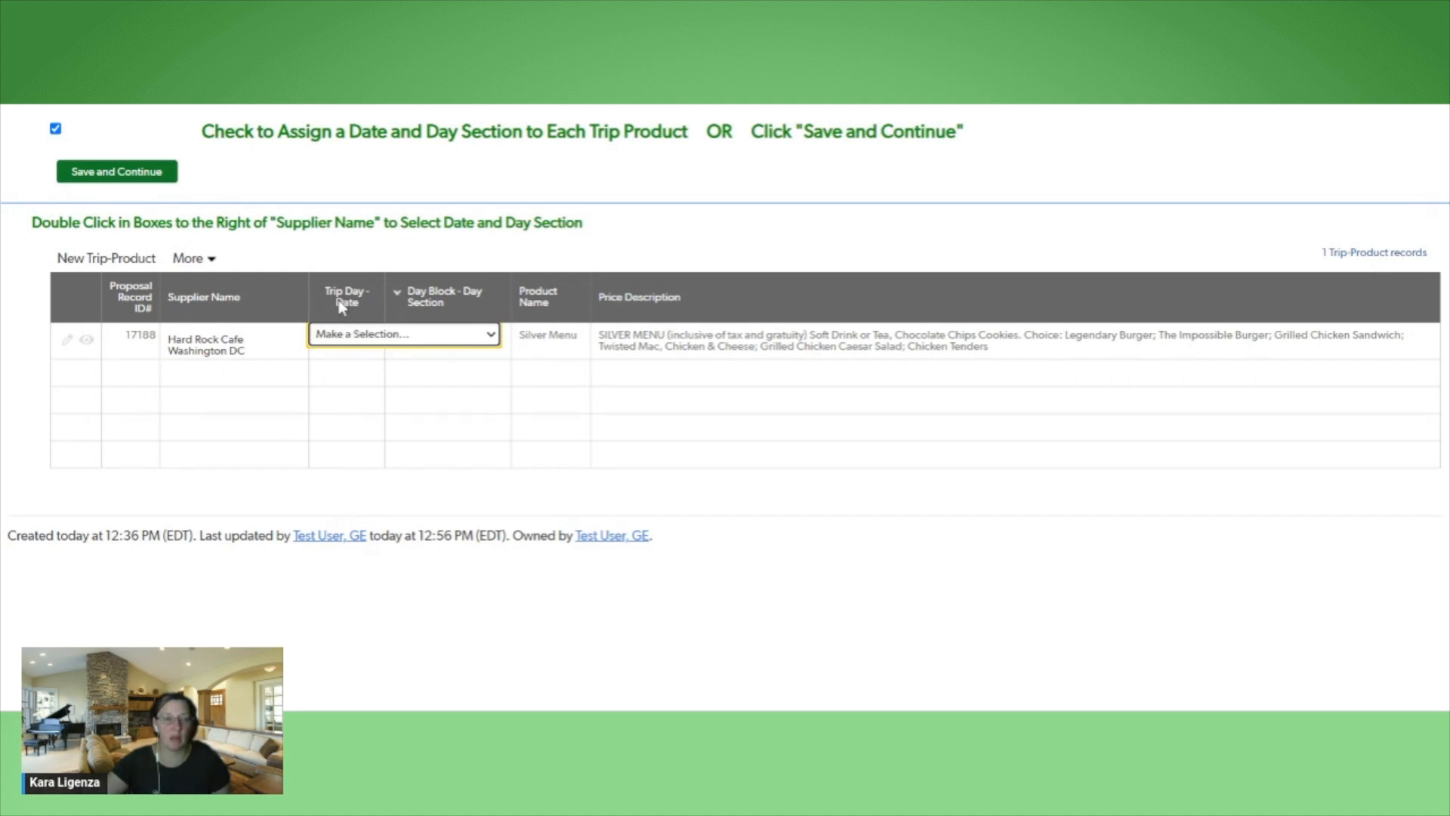
click(484, 347)
click(447, 387)
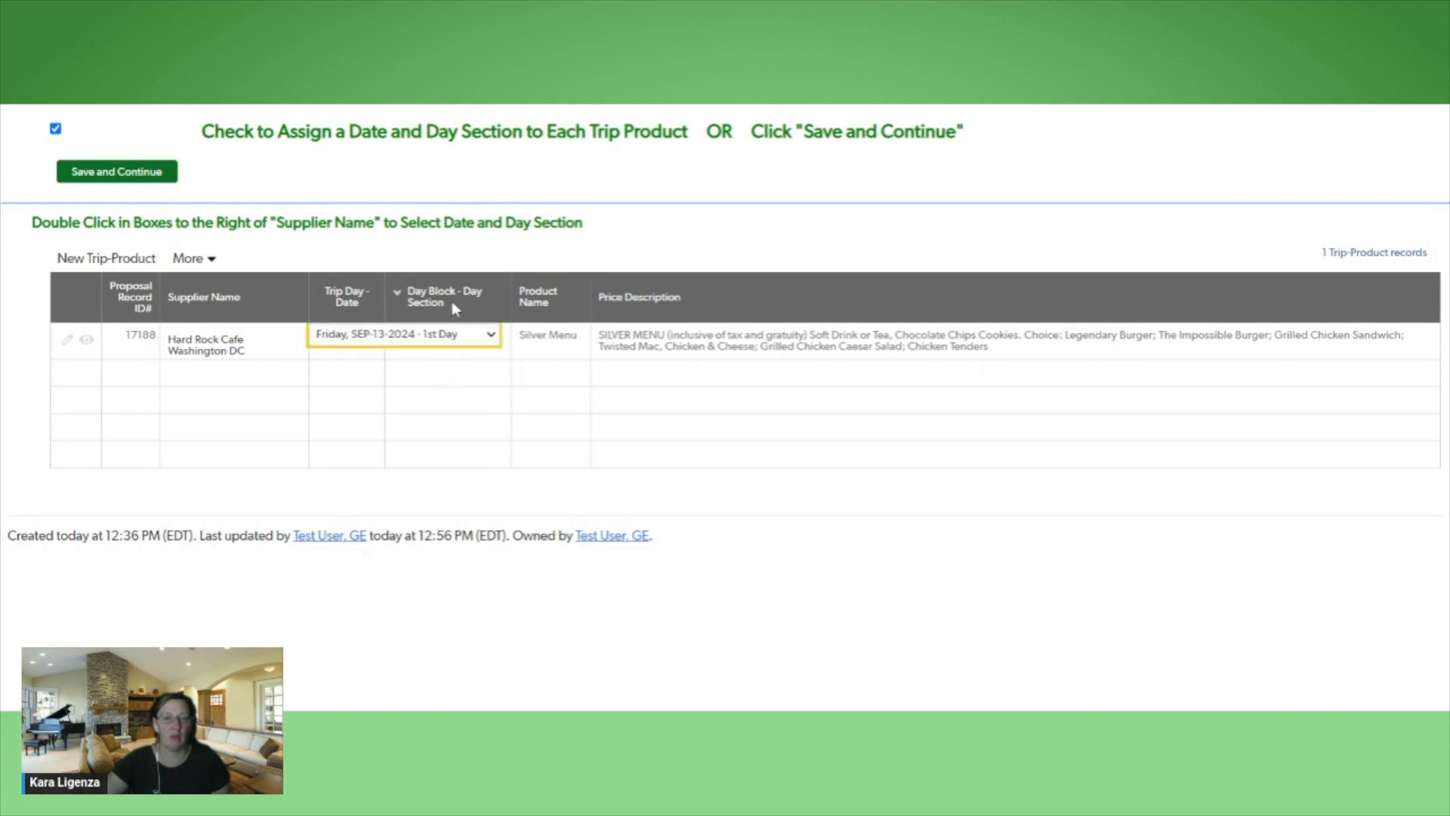
Set the day section of the Hard Rock Cafe Washington DC Silver Menu product to 5-Lunch
double_click(489, 358)
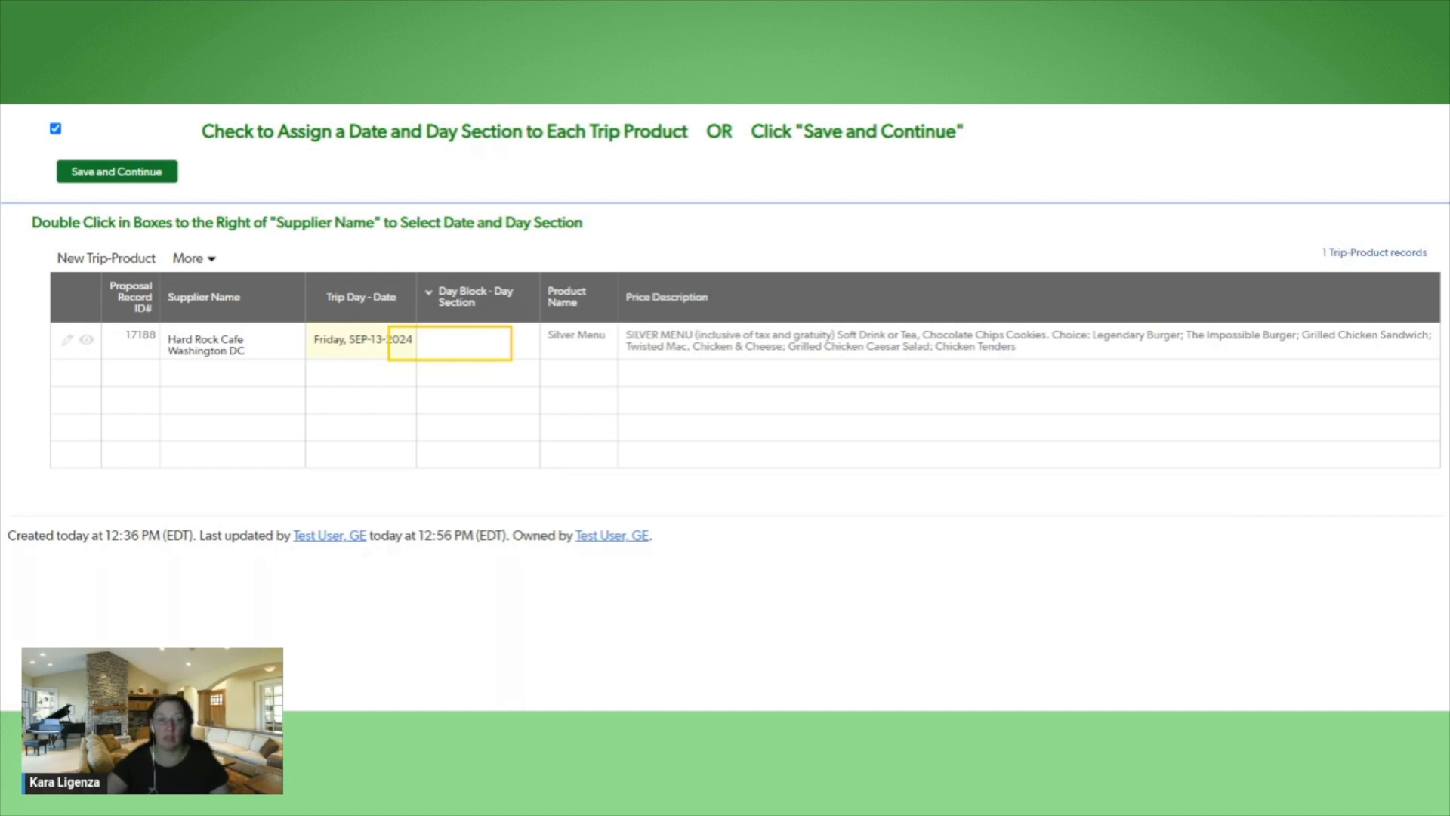
double_click(533, 354)
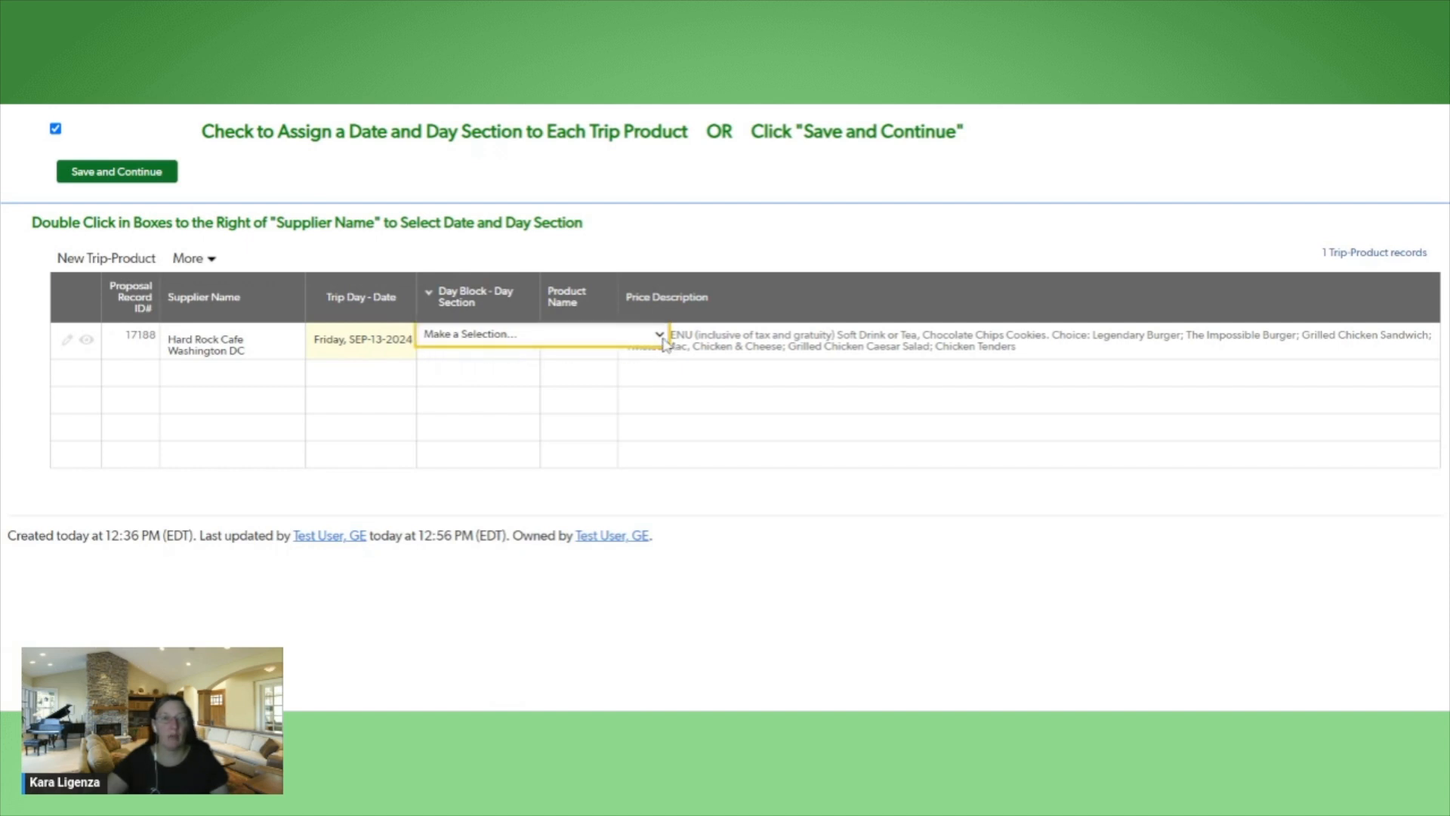
click(656, 336)
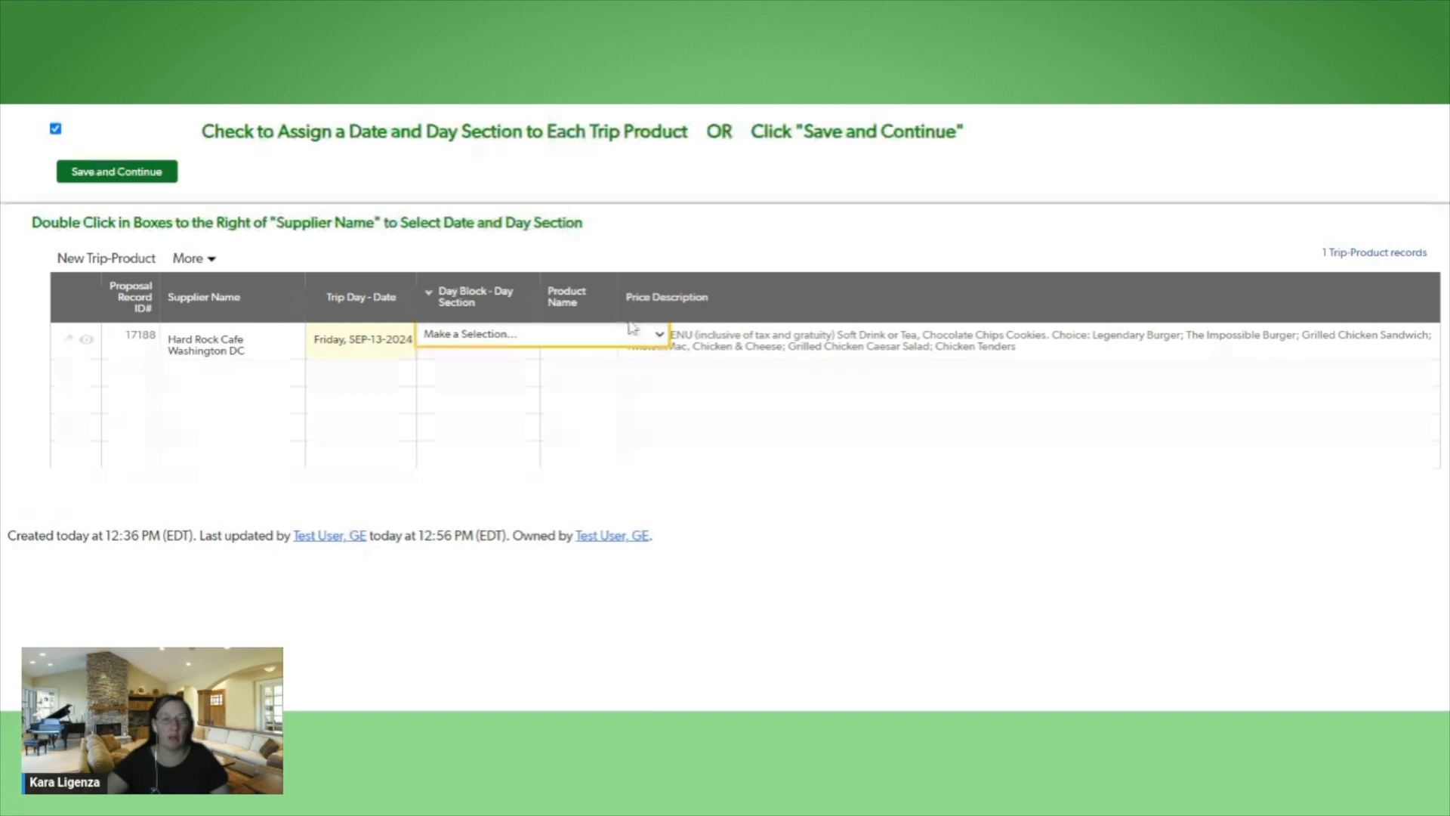
click(507, 134)
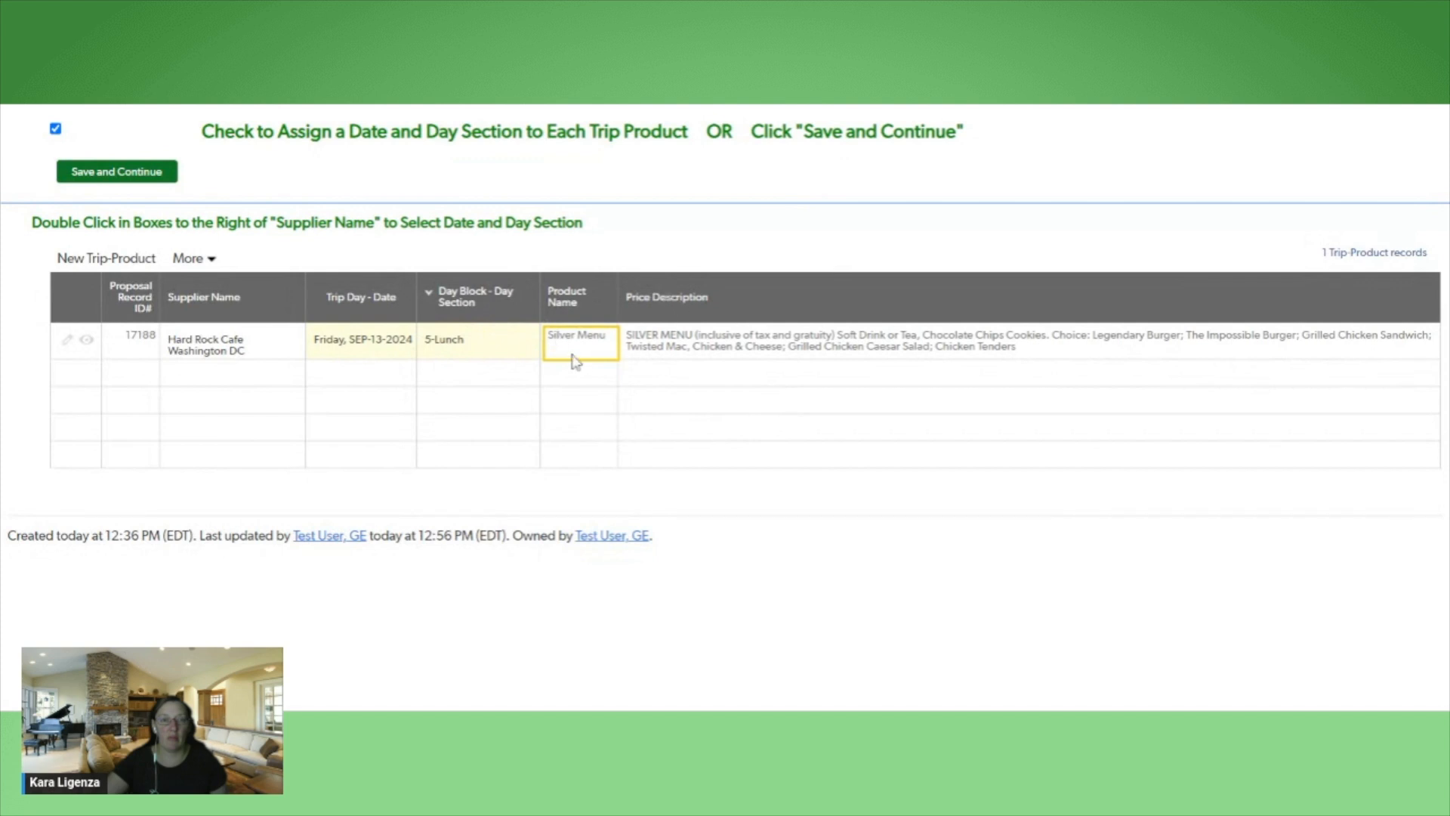
key(Tab)
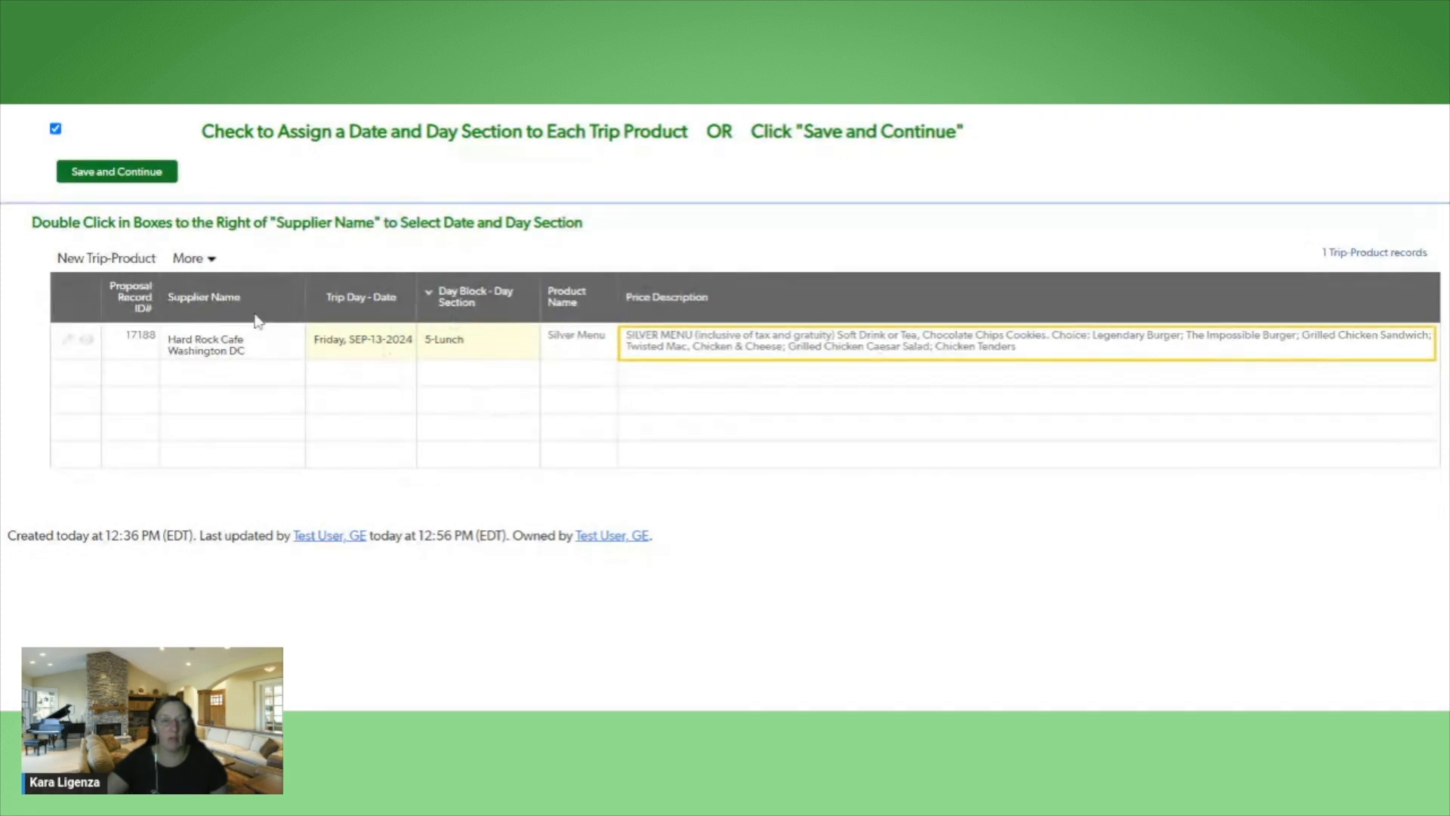
Save the date and day section assignment, and review the Hard Rock Cafe product in the proposal's trip product information
click(121, 172)
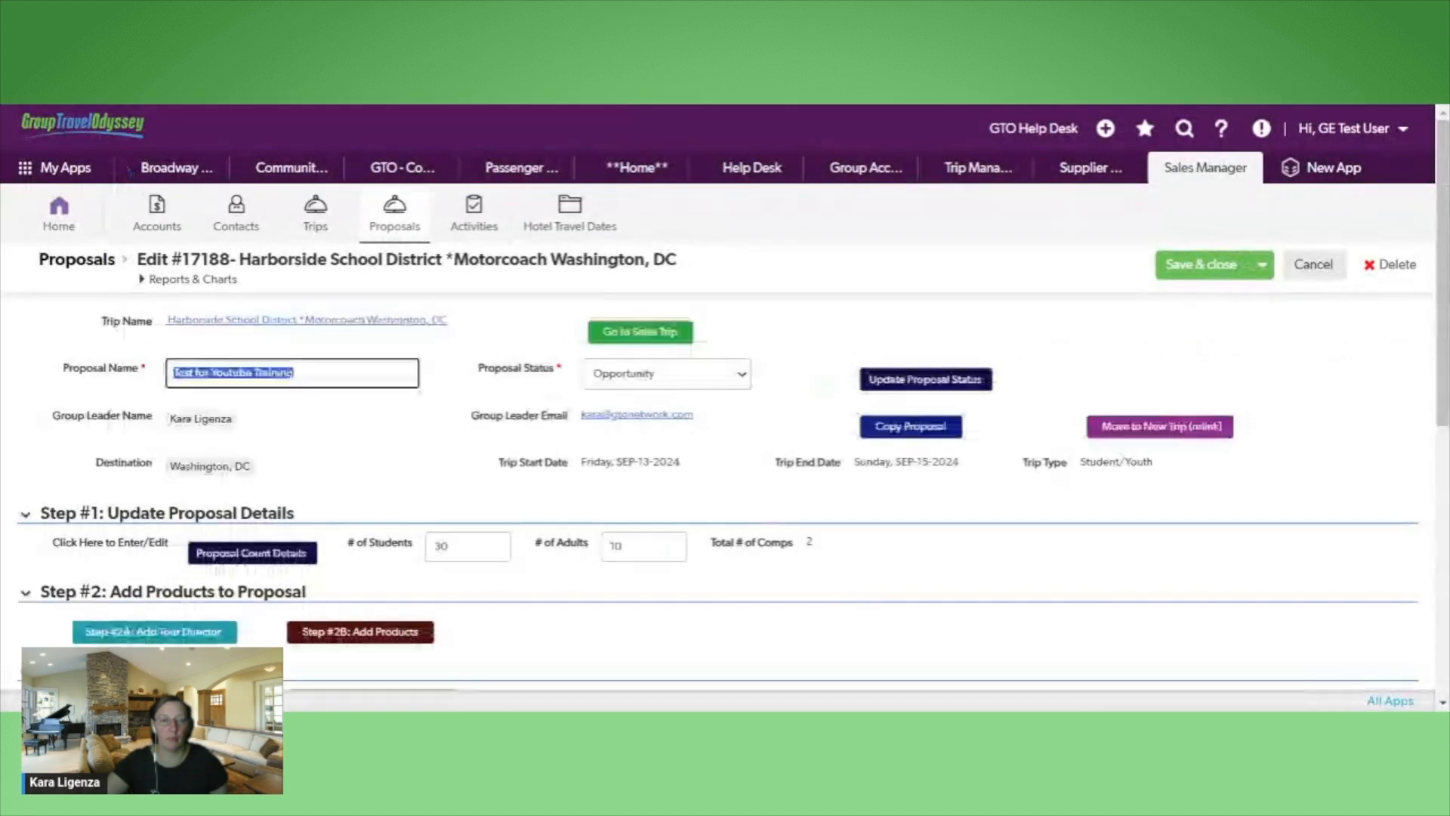
scroll(1130, 563, down, 3)
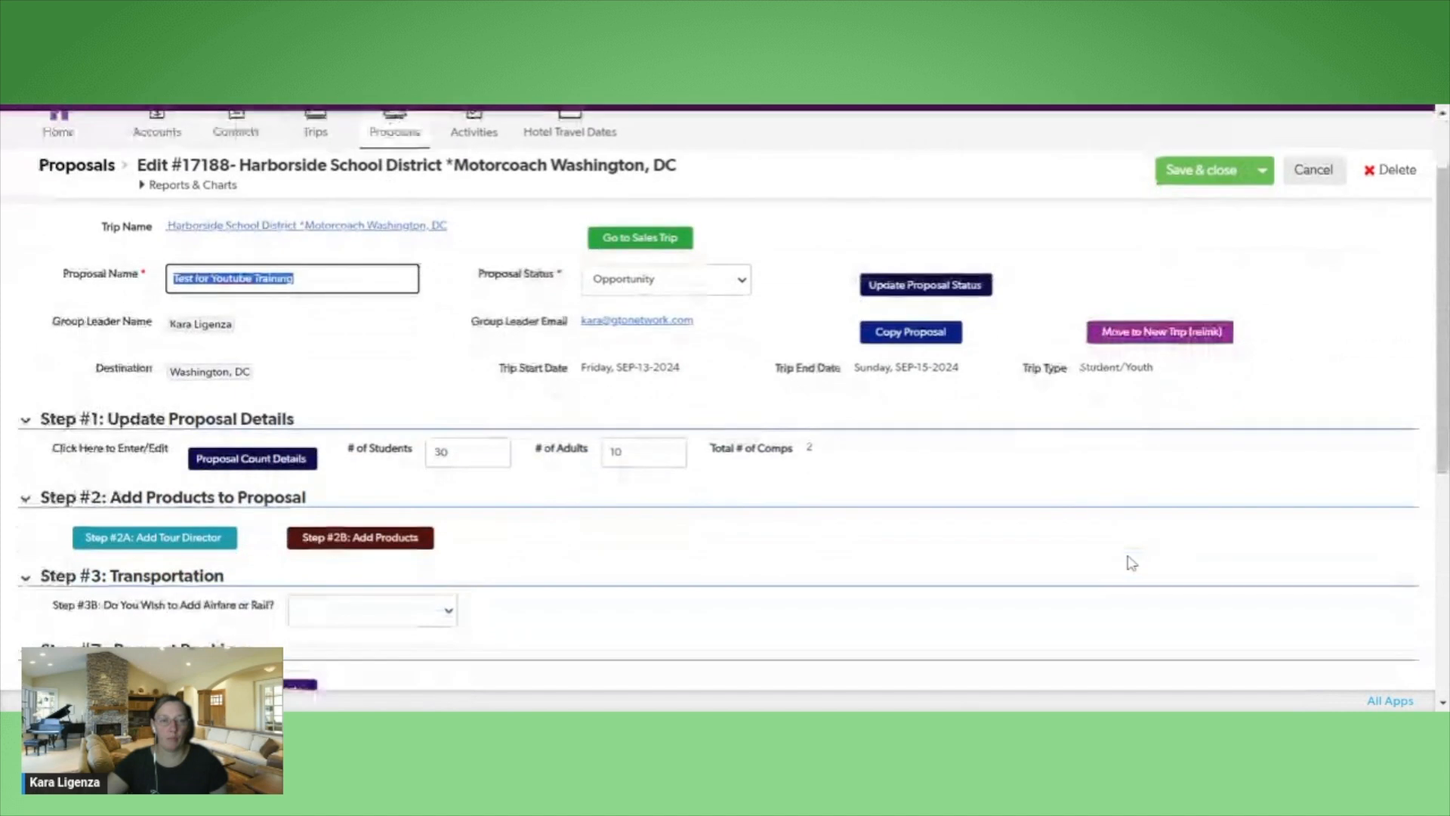
scroll(1131, 562, down, 5)
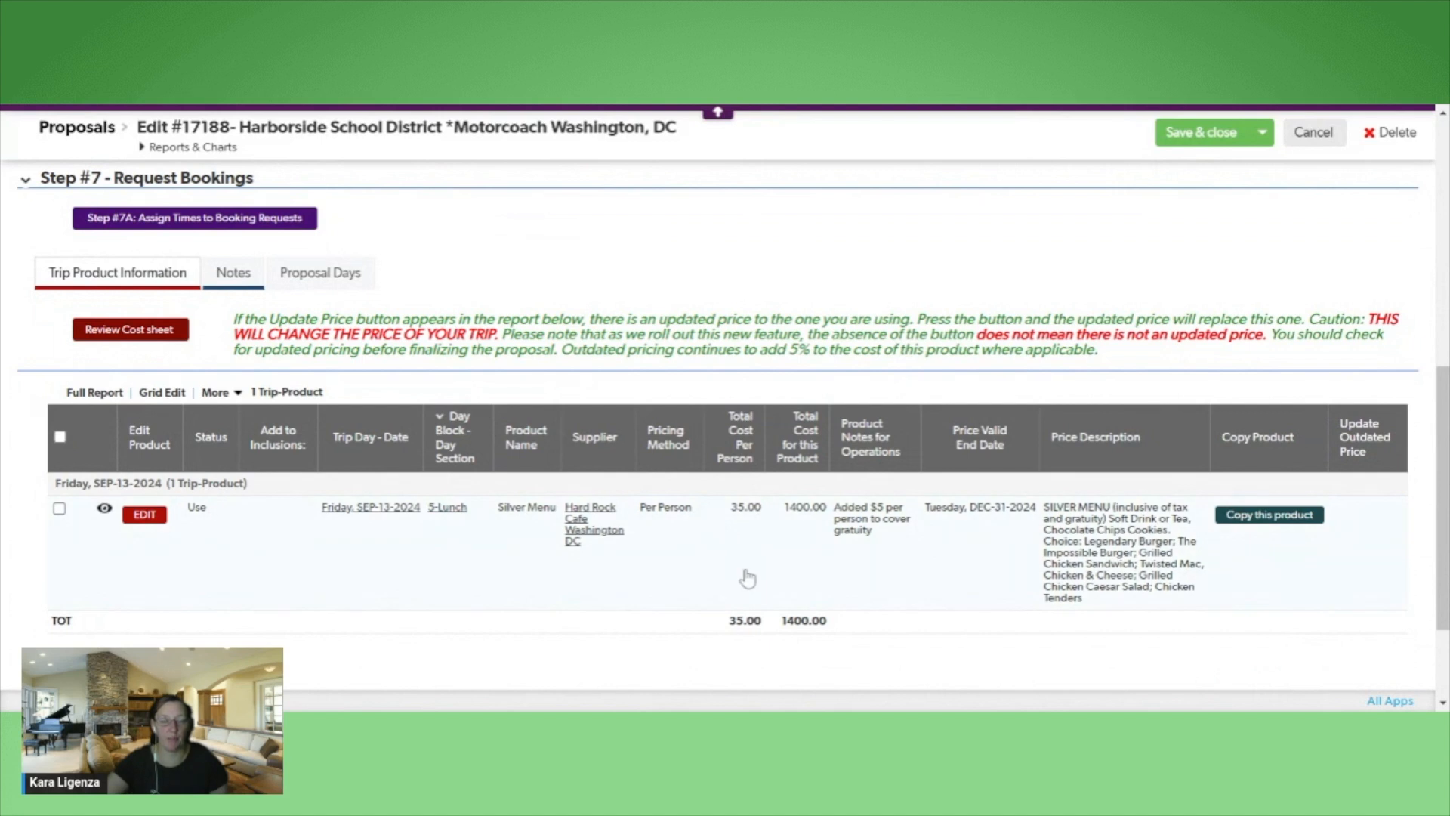
scroll(747, 578, up, 4)
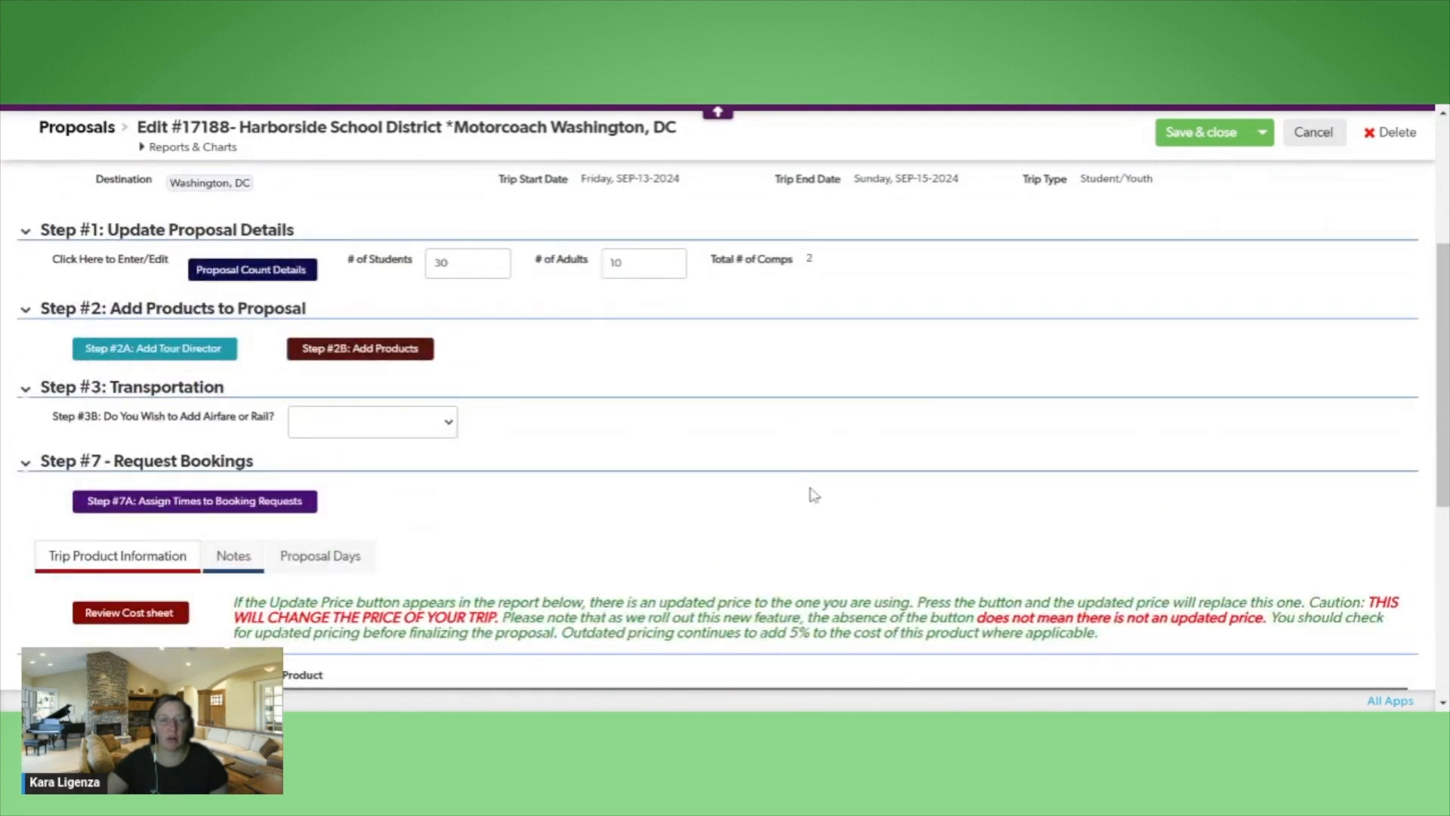